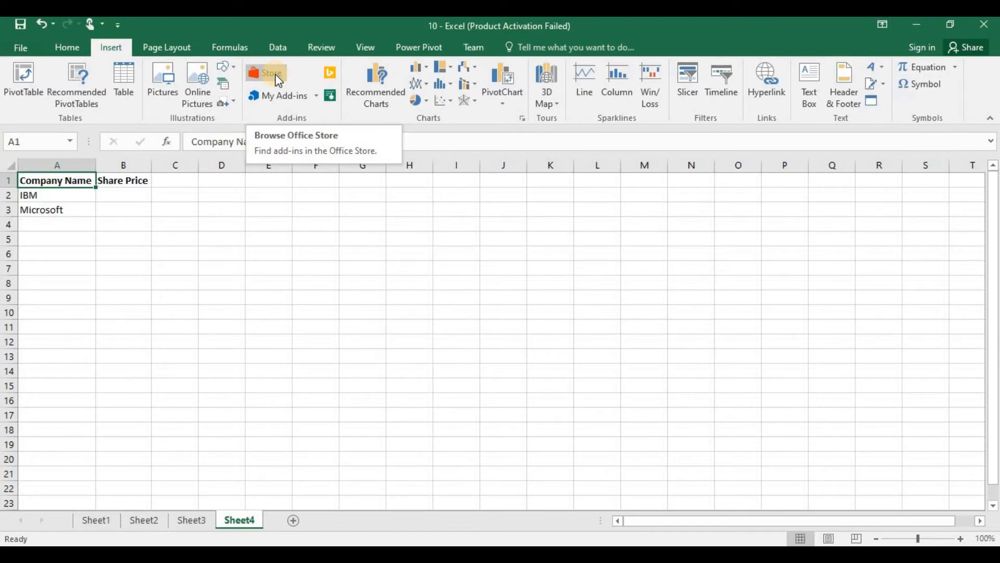
Search the Office Store for "Stock Connector" and add that add-in, accepting its licence terms.
click(276, 77)
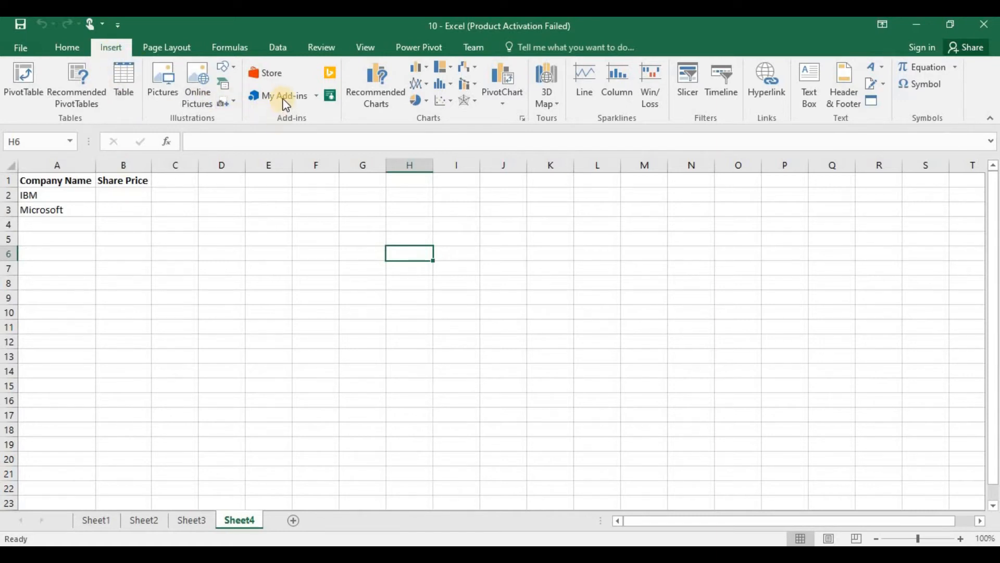
click(280, 85)
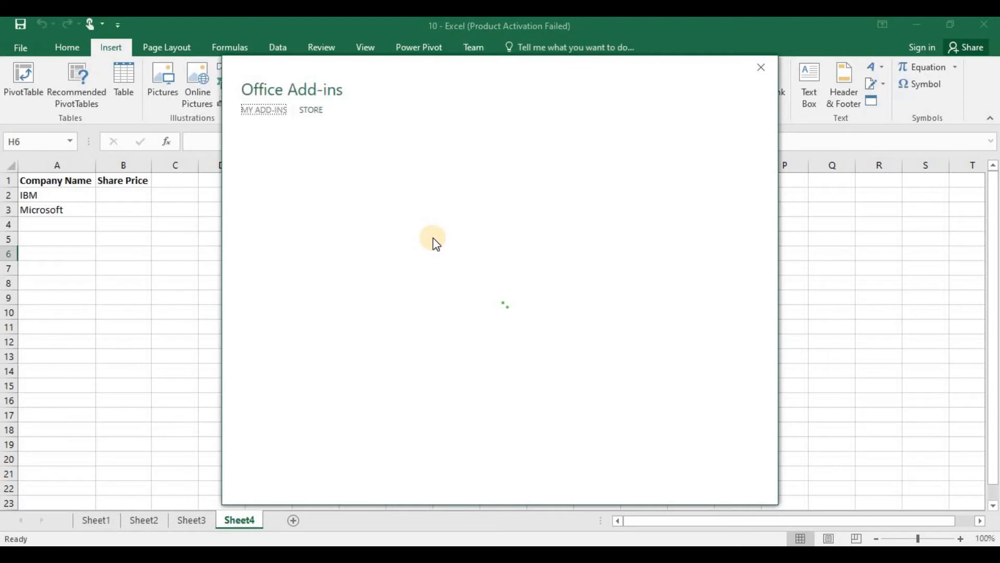
text(Stocke)
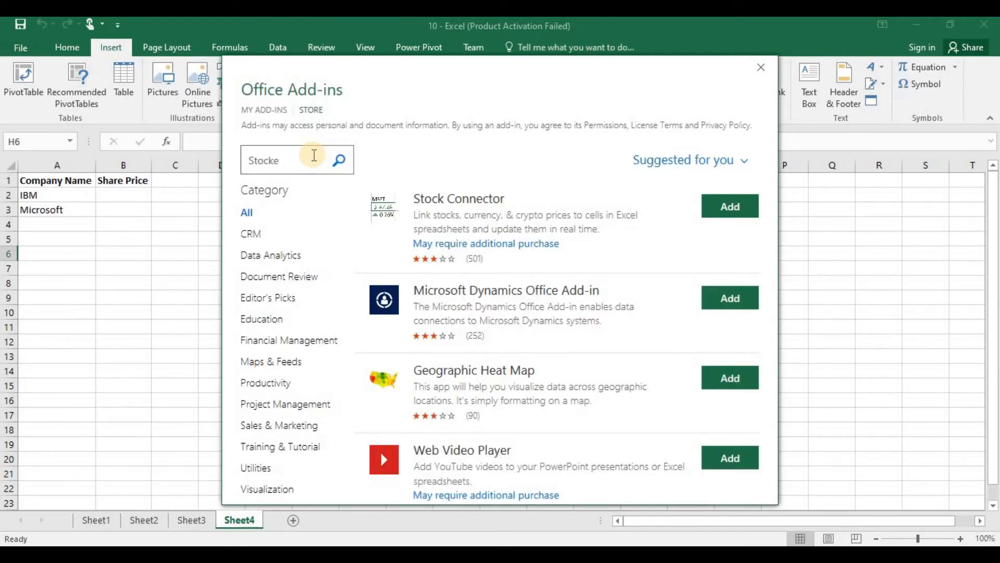
key(BackSpace)
text(Connector)
key(Return)
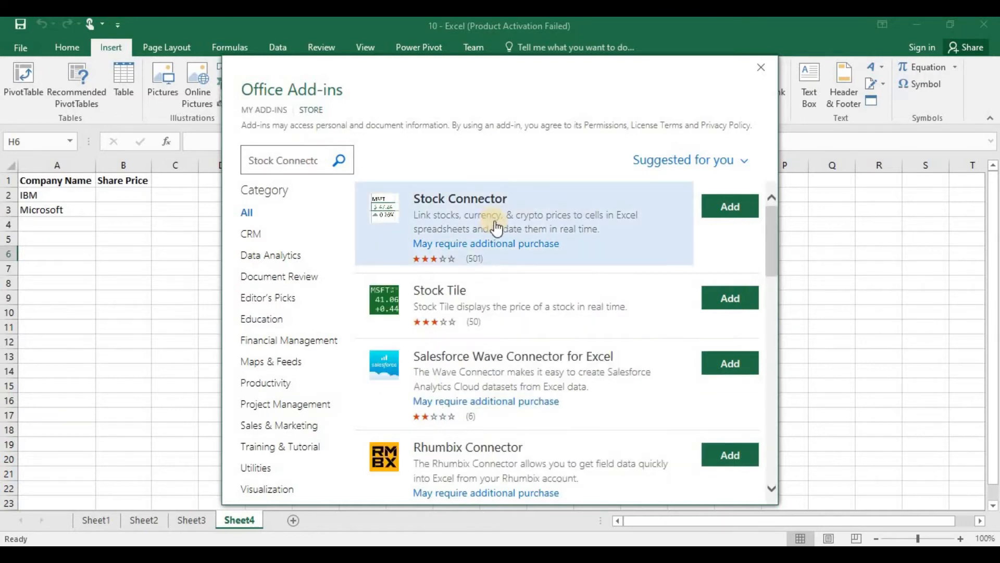
click(726, 207)
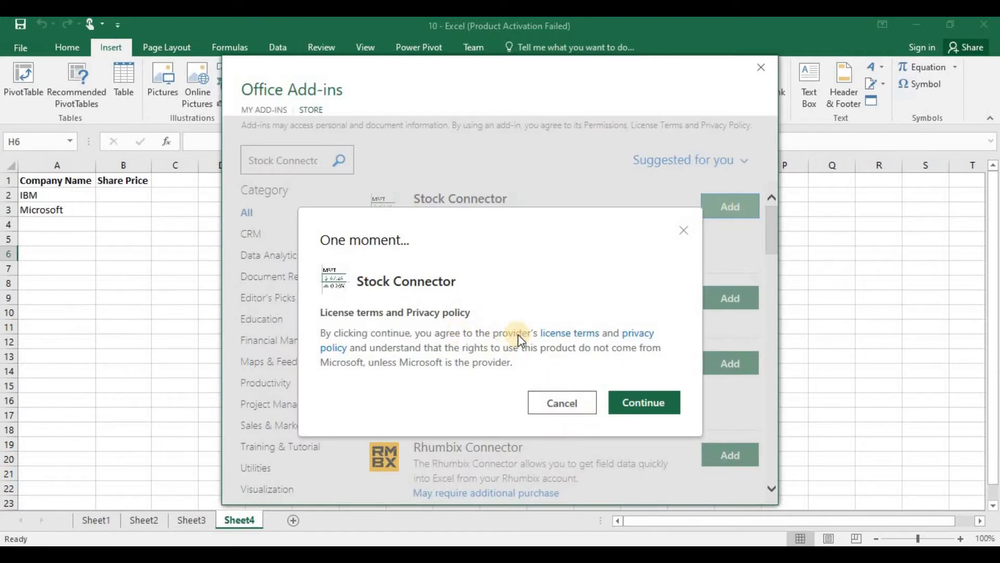
click(628, 411)
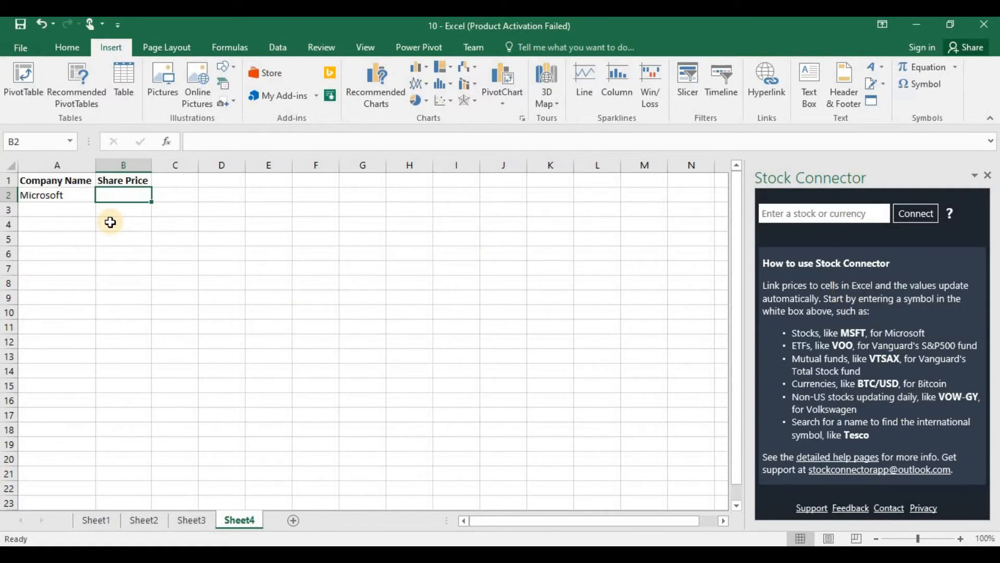
Look up the company name from A2 in Stock Connector, choose the US MSFT listing and connect its quote to cell B2.
click(64, 194)
key(ctrl+c)
click(798, 210)
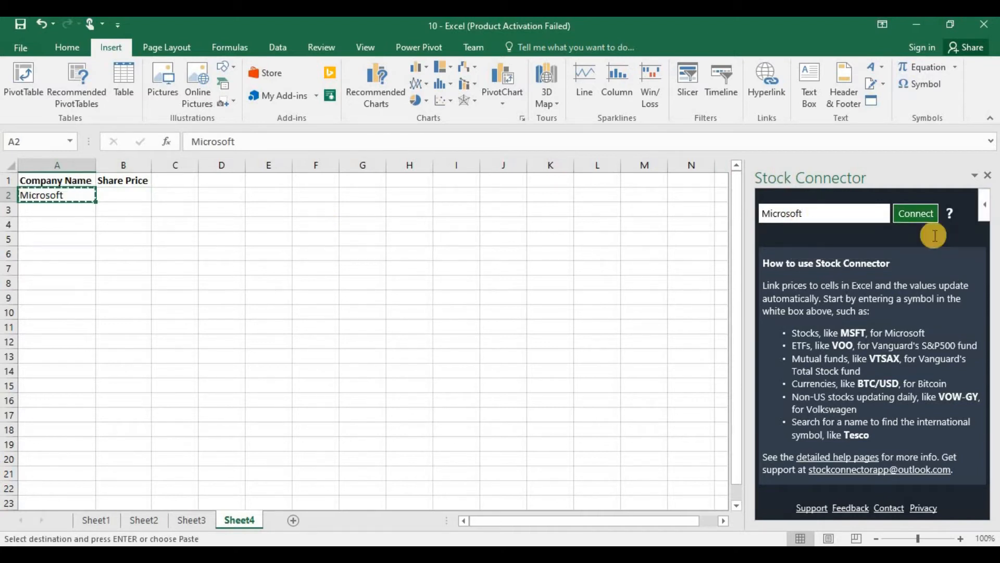
click(916, 214)
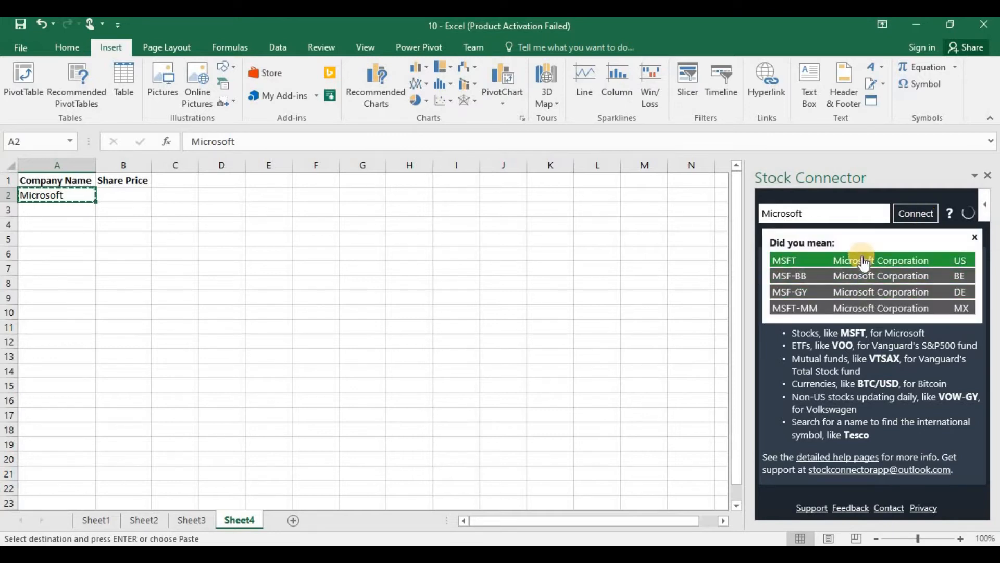
click(863, 261)
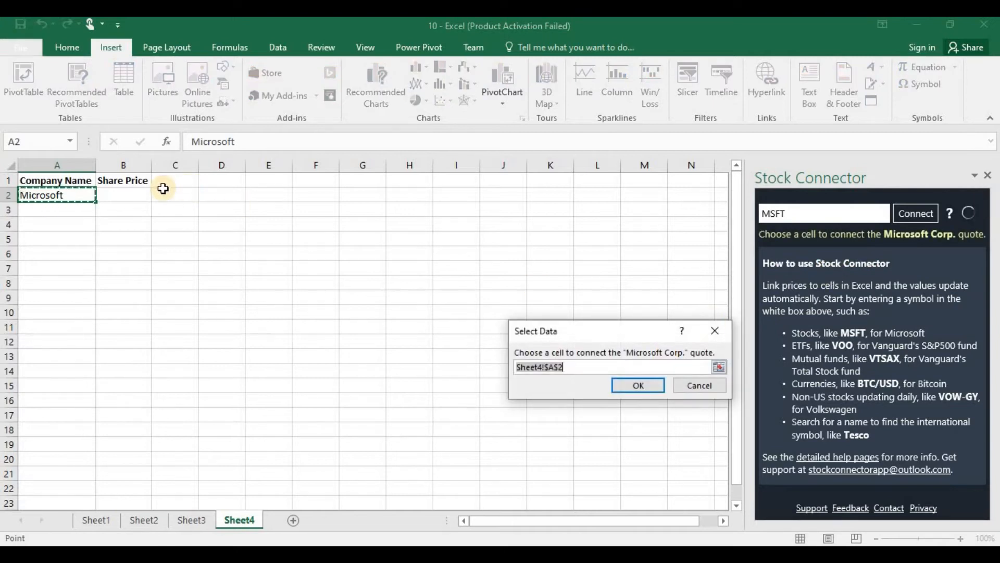
click(136, 197)
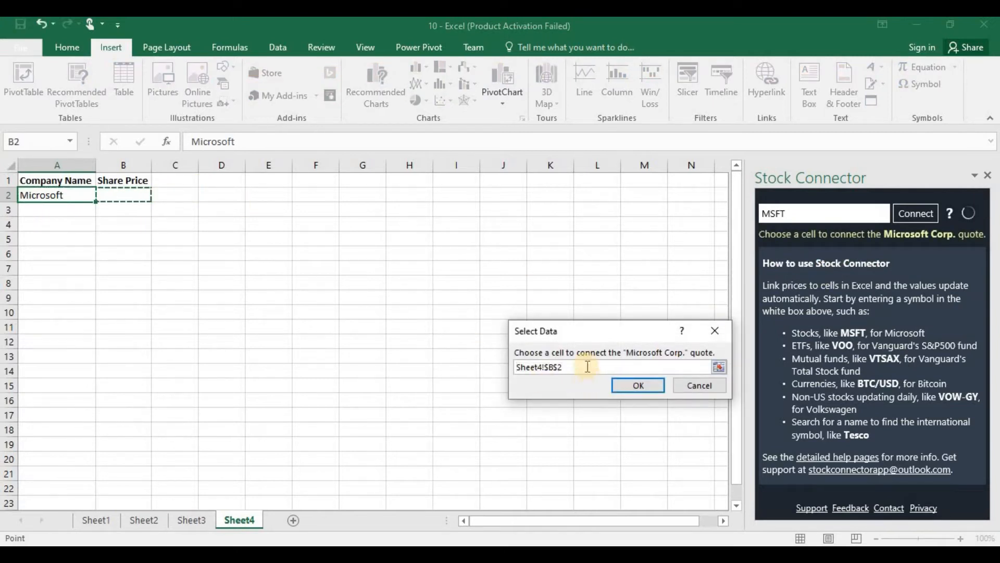
click(639, 386)
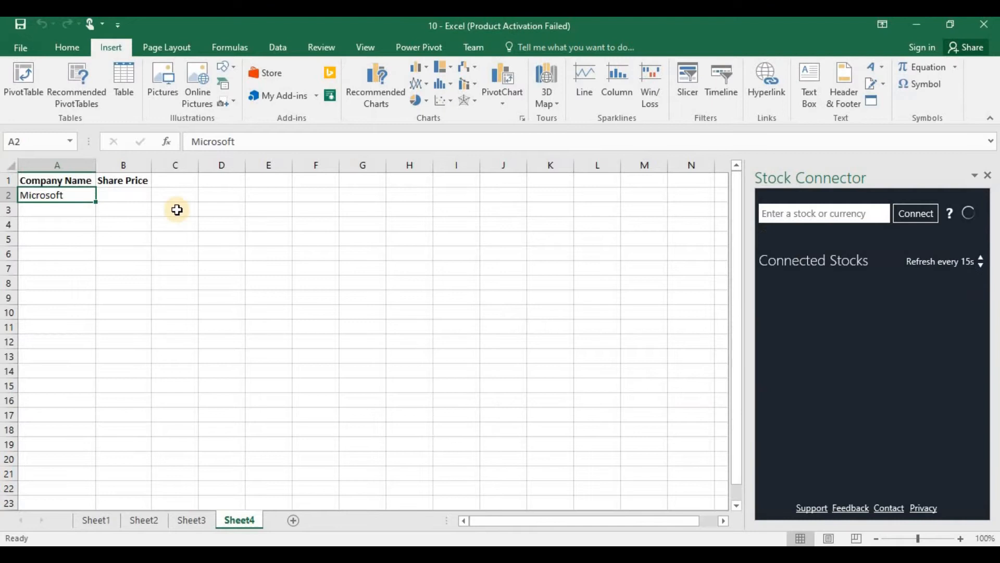
click(142, 195)
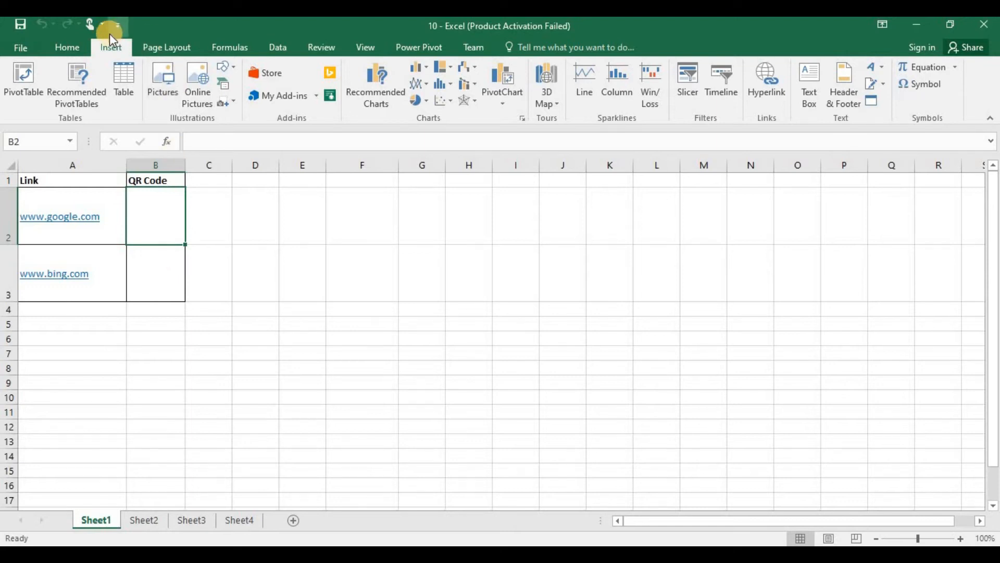
Search the Office Store for a QR code add-in and add QR4Office, accepting its licence terms.
click(271, 76)
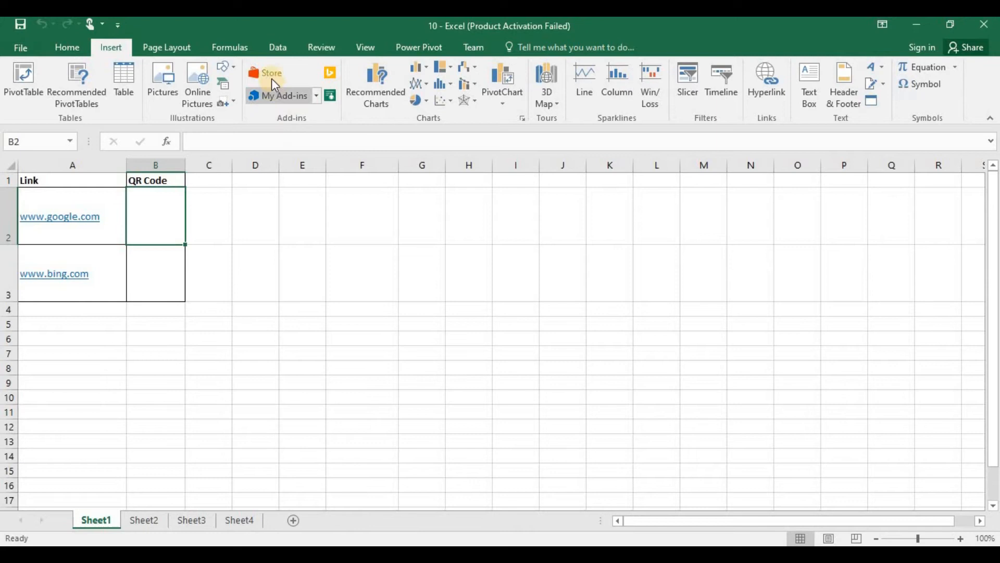
click(278, 161)
text(QR)
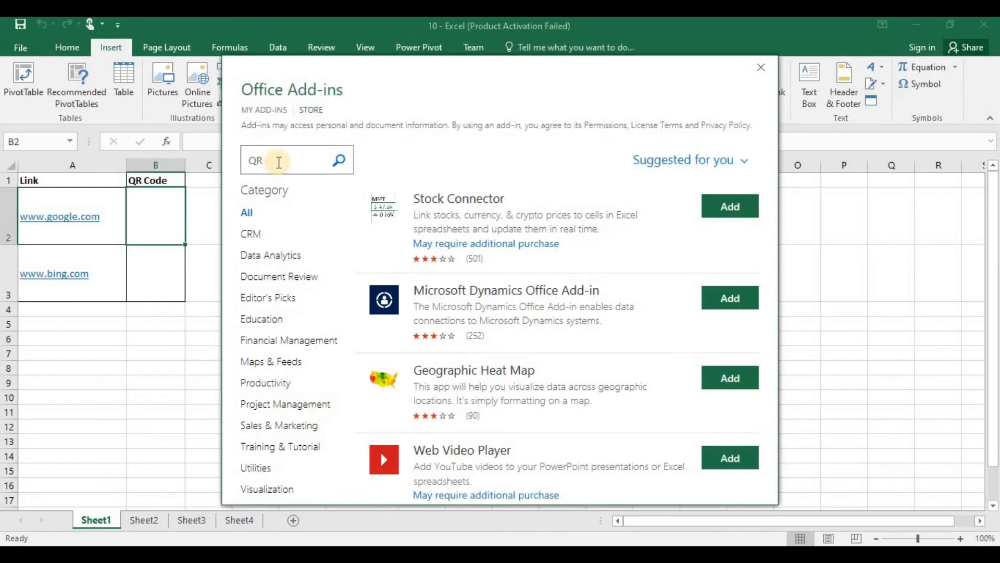
text( codefour office)
click(340, 161)
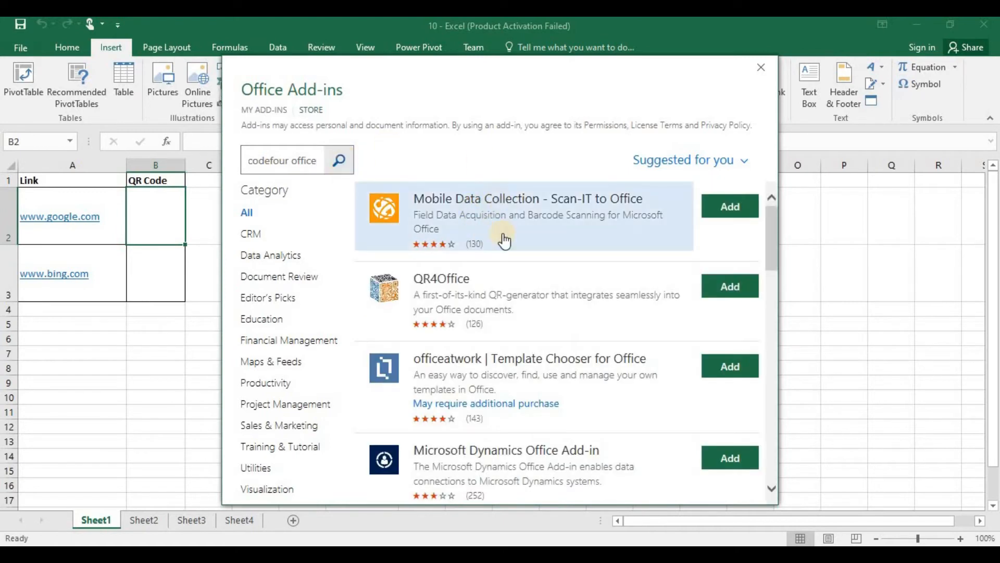
click(712, 288)
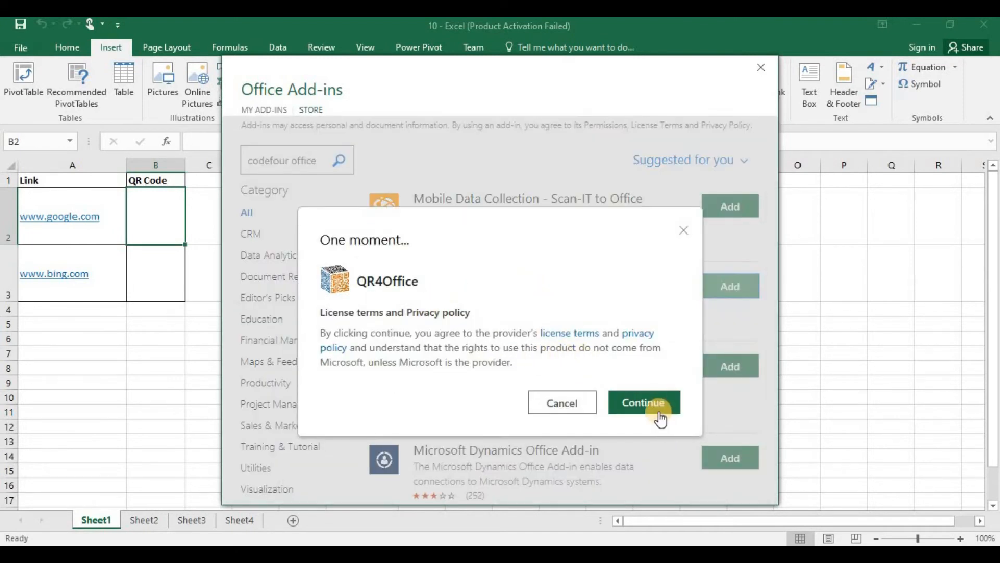
click(661, 409)
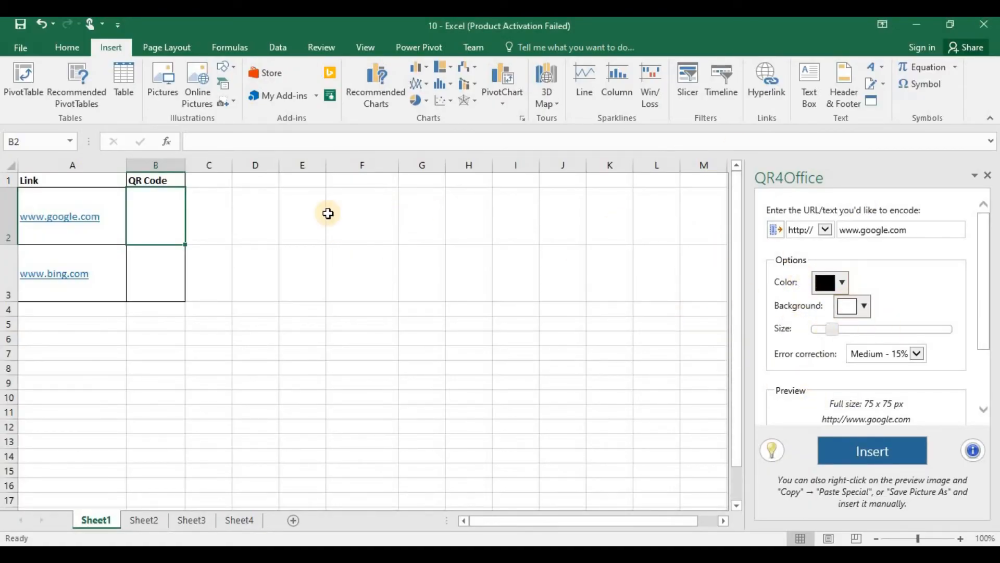
click(72, 240)
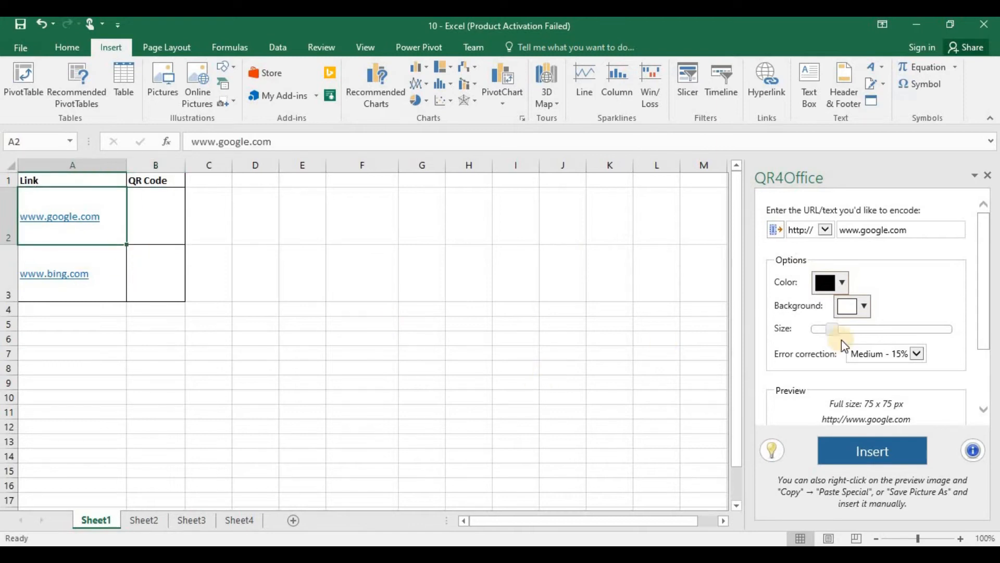
click(779, 234)
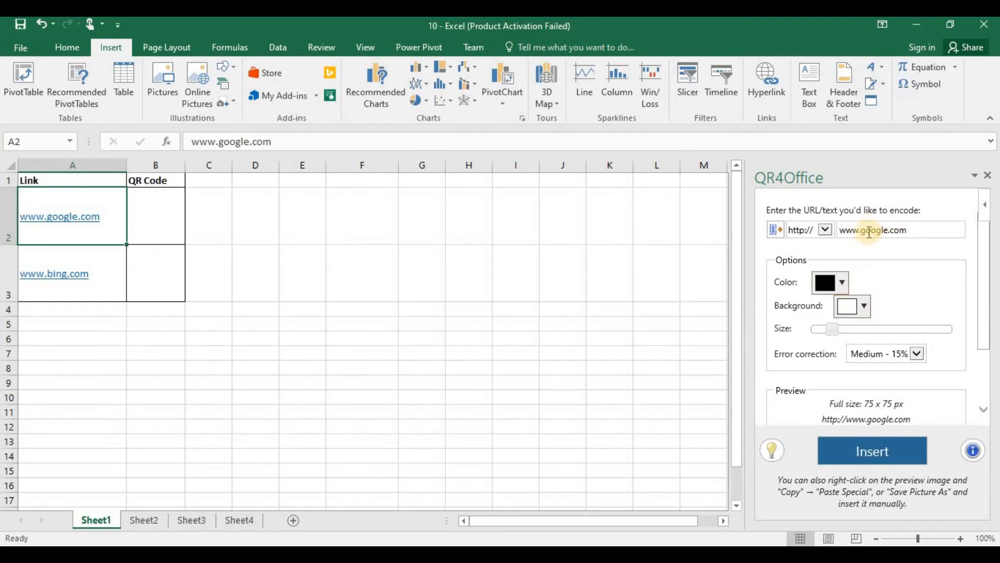
drag(985, 263, 984, 357)
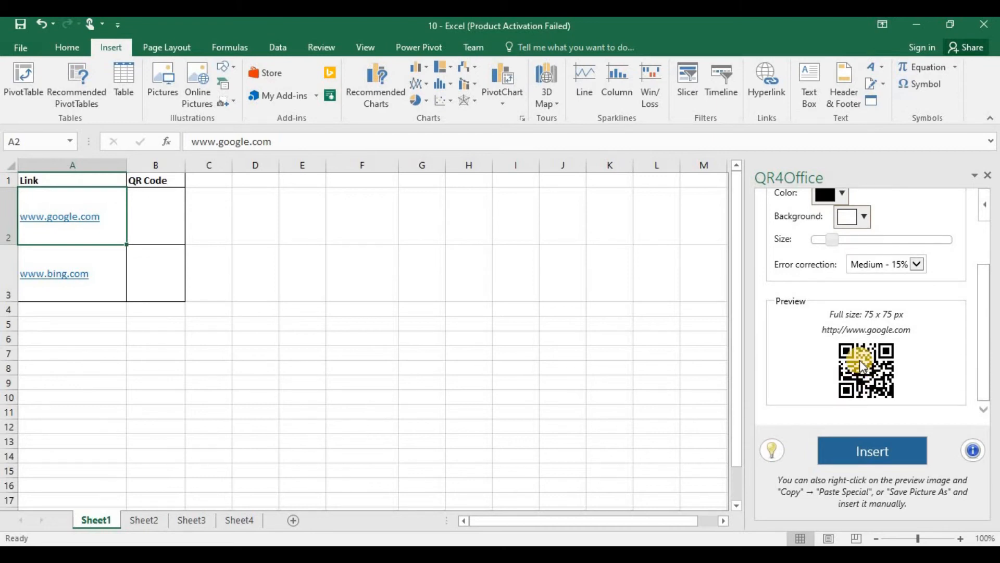
click(165, 222)
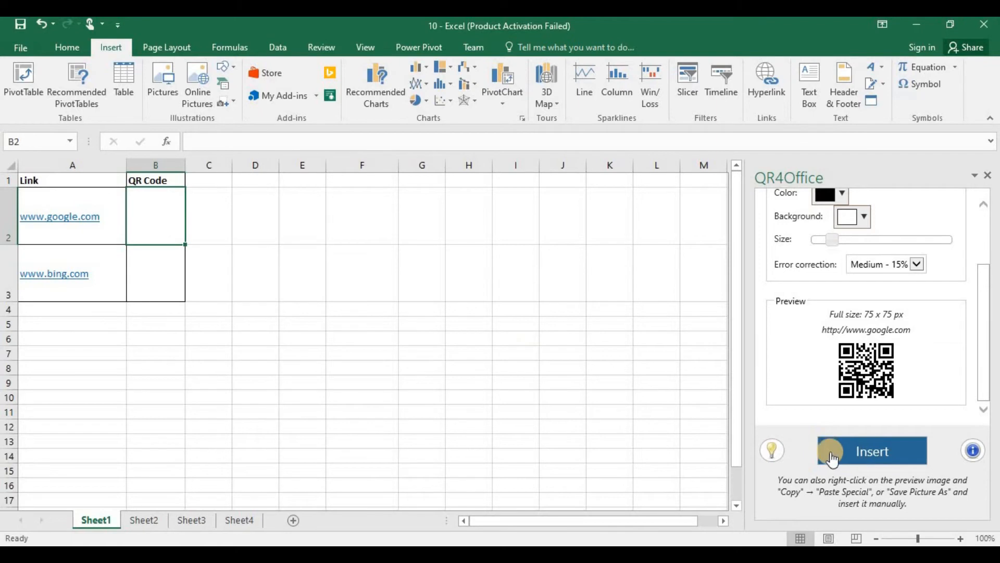
click(862, 467)
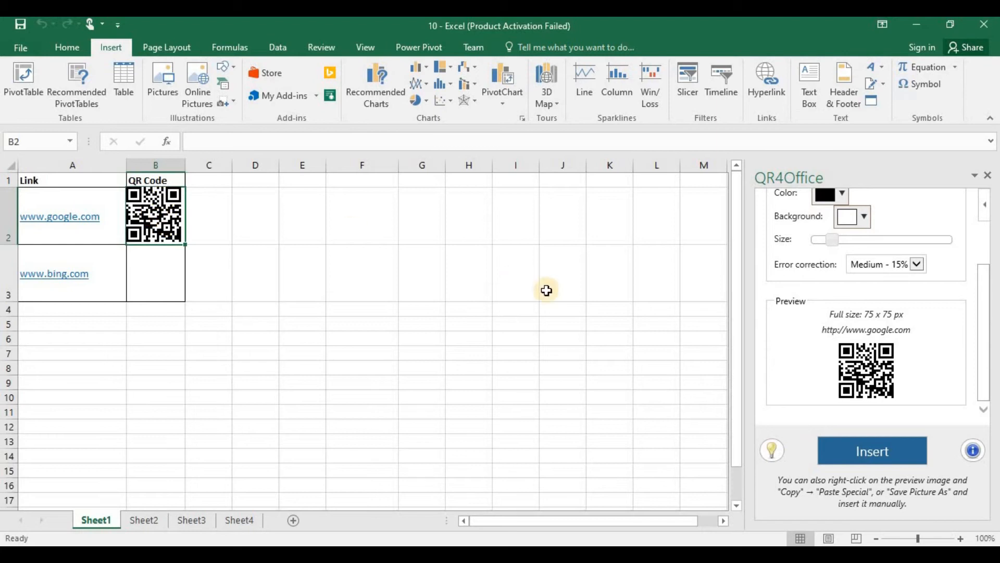
Replace the address to encode in QR4Office with the text "12".
drag(979, 331, 975, 204)
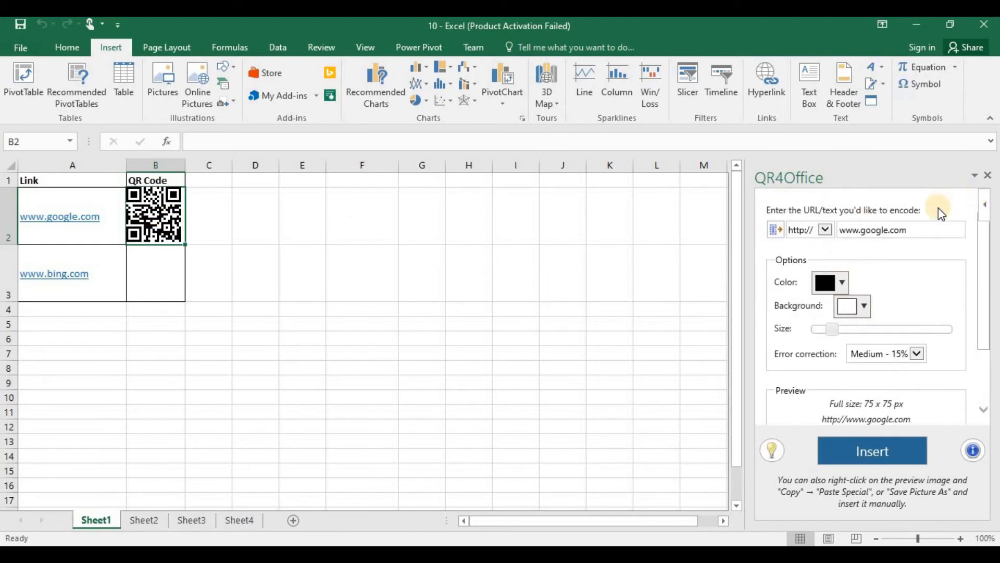
key(ctrl+a)
key(BackSpace)
text(12)
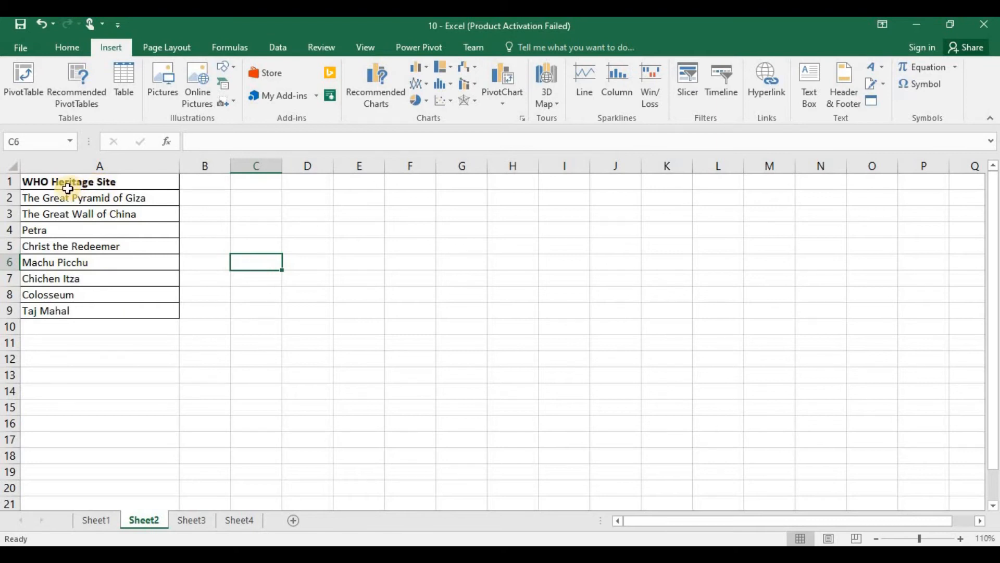
Insert a Bing Maps add-in on Sheet2, dismiss its welcome message and plot the heritage sites in A2:A9.
click(117, 186)
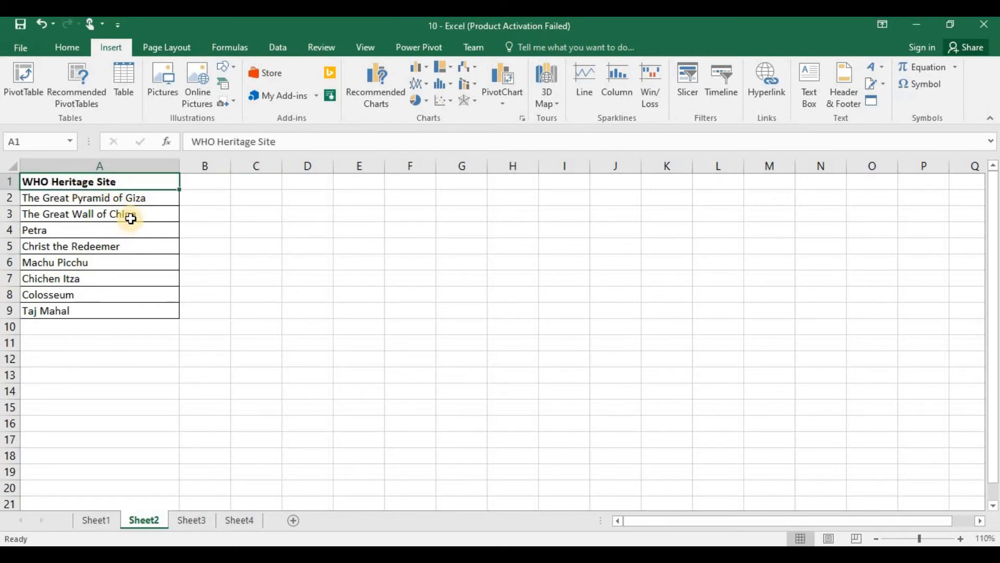
click(349, 210)
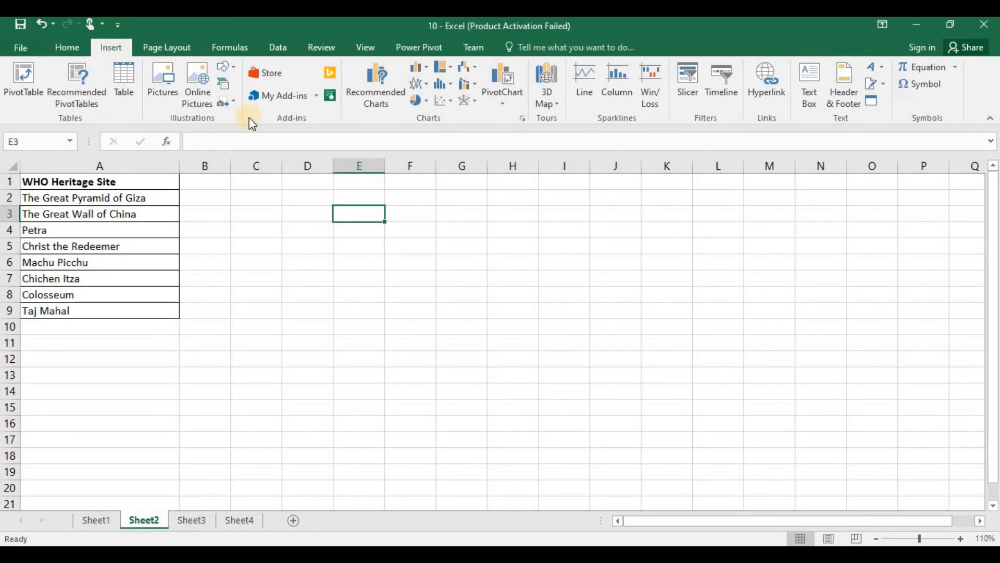
click(330, 72)
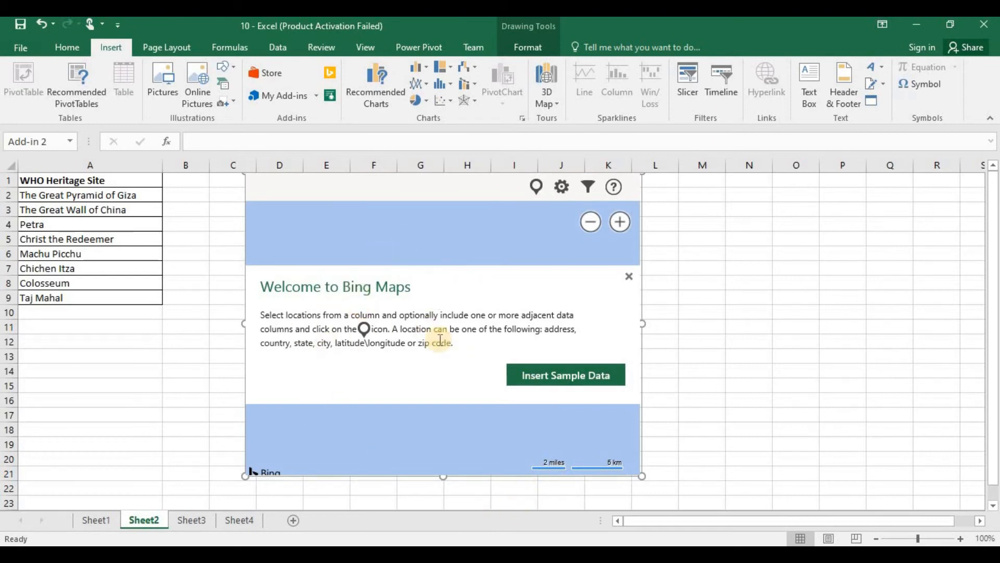
click(631, 276)
drag(86, 196, 94, 204)
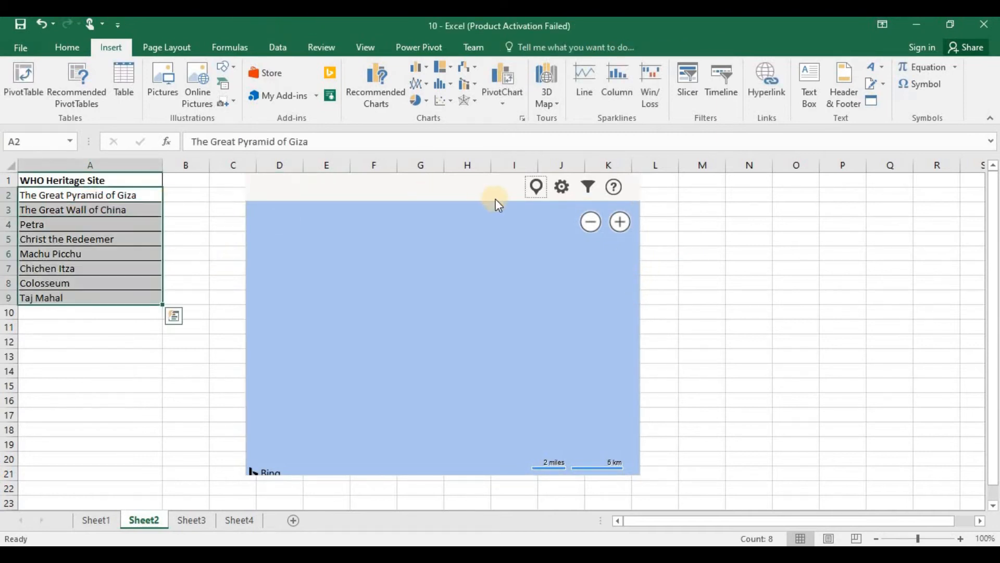
click(535, 189)
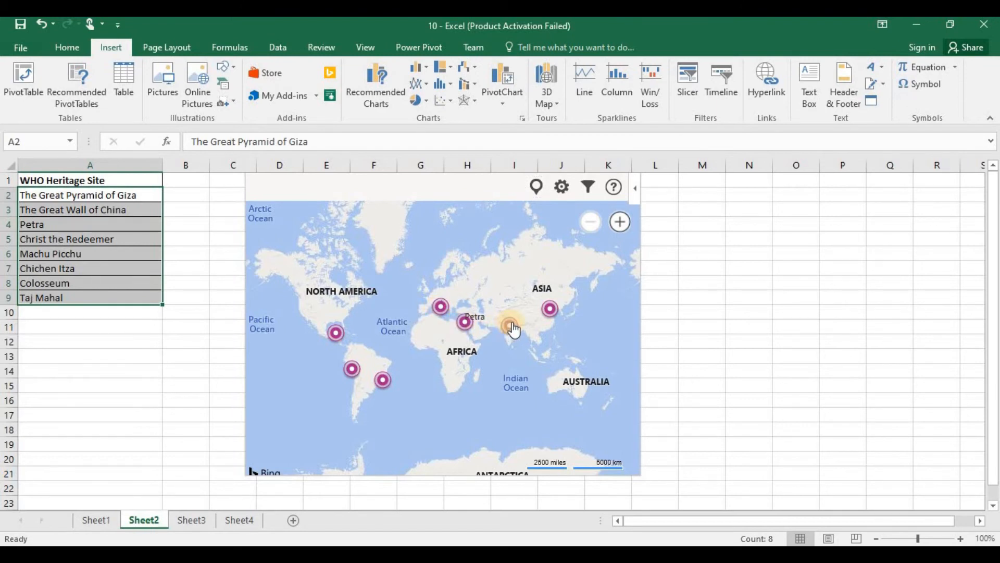
Review the Bing map's settings for map type, data point display and pin colour, and return to the map.
click(563, 186)
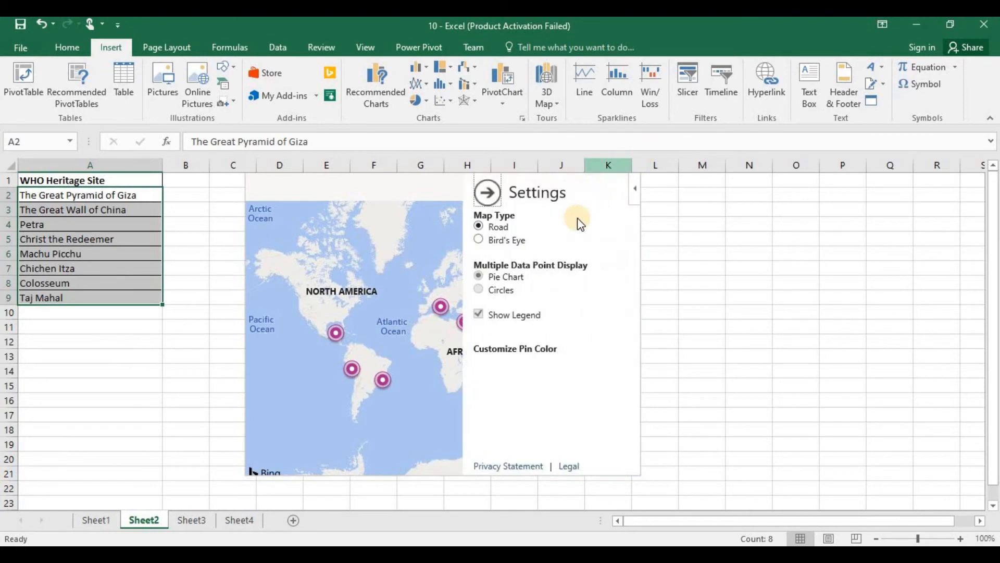
click(485, 195)
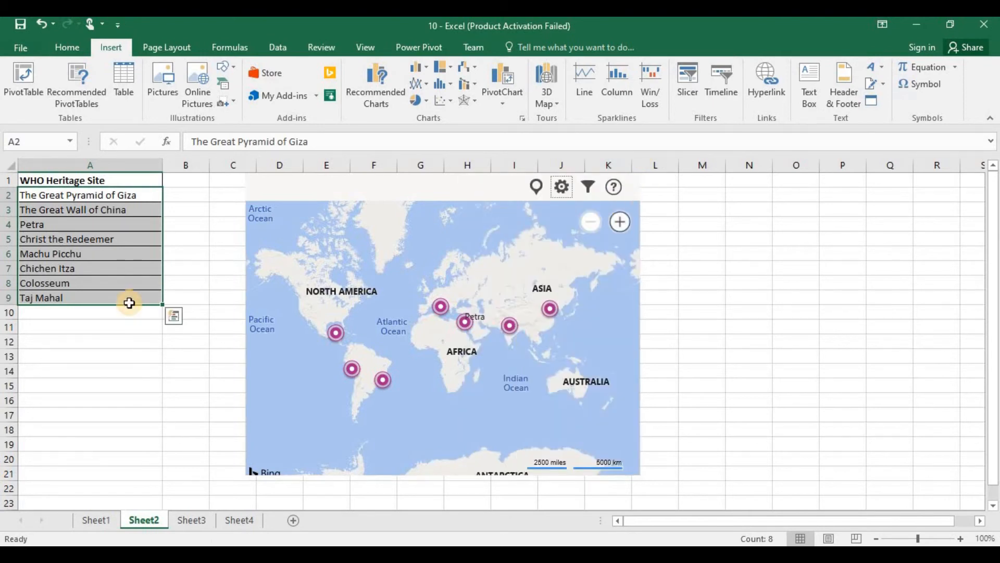
key(Down)
key(Down)
key(Down)
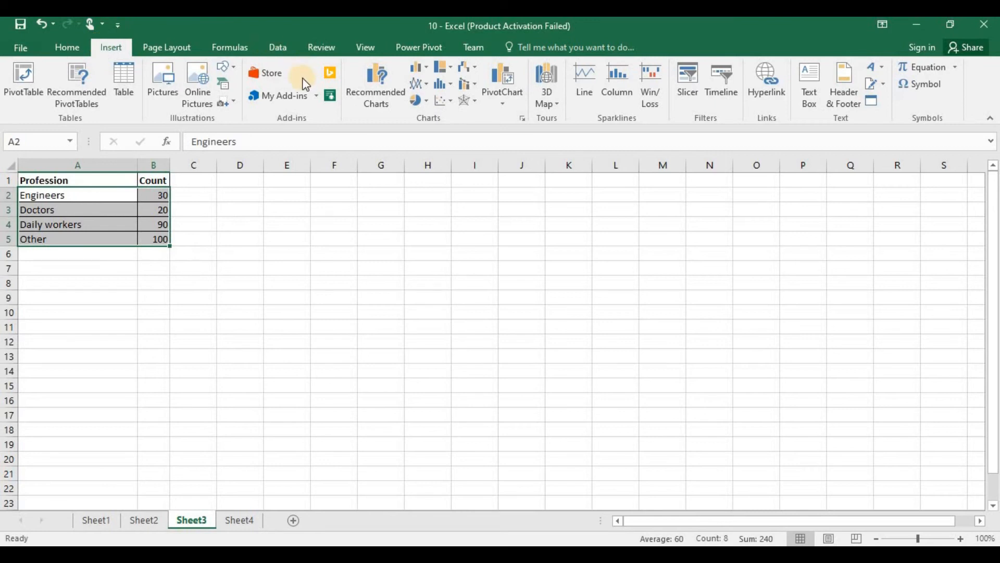
Insert a People Graph on Sheet3 and set its title to "Profession Level Census".
click(330, 95)
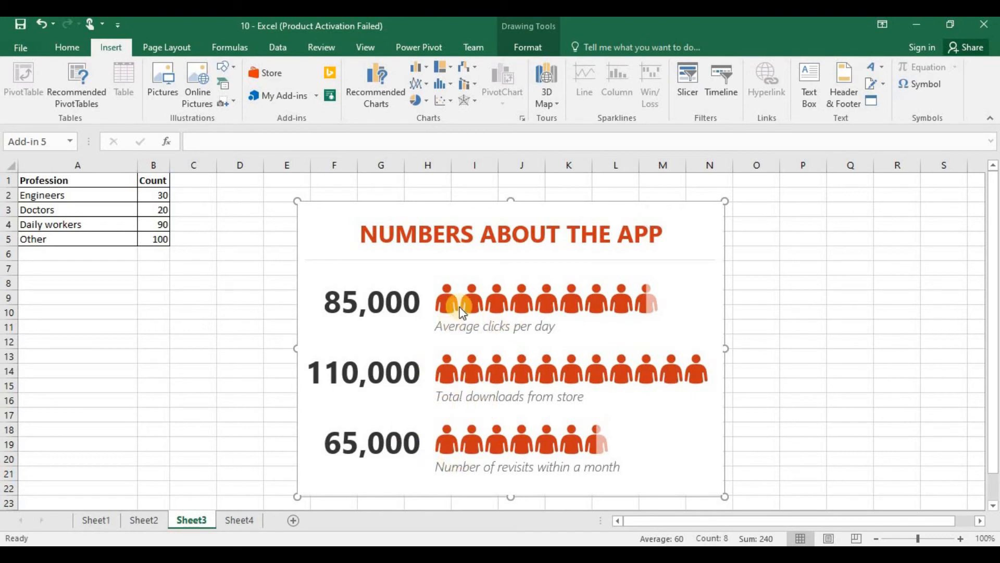
click(503, 240)
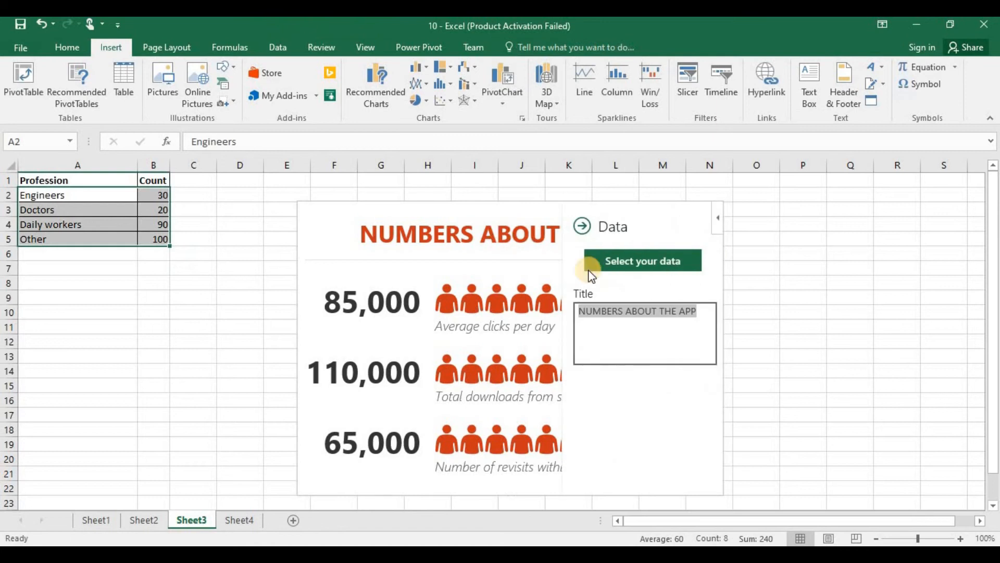
triple_click(669, 323)
text(Profession Level Census)
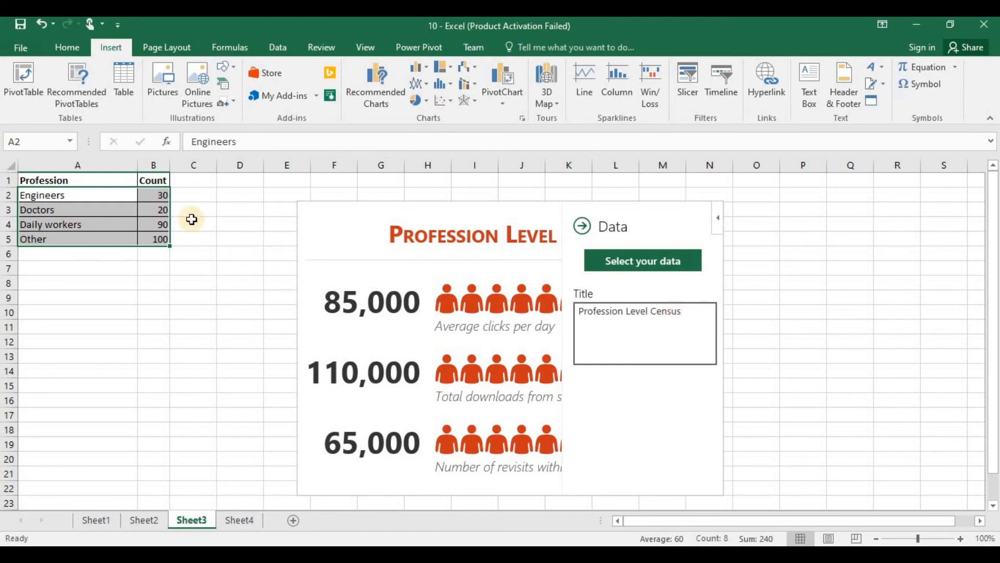
Create the People Graph from the selected profession data in A2:B5 and apply the third graph type, with blue figures on a striped background.
click(654, 261)
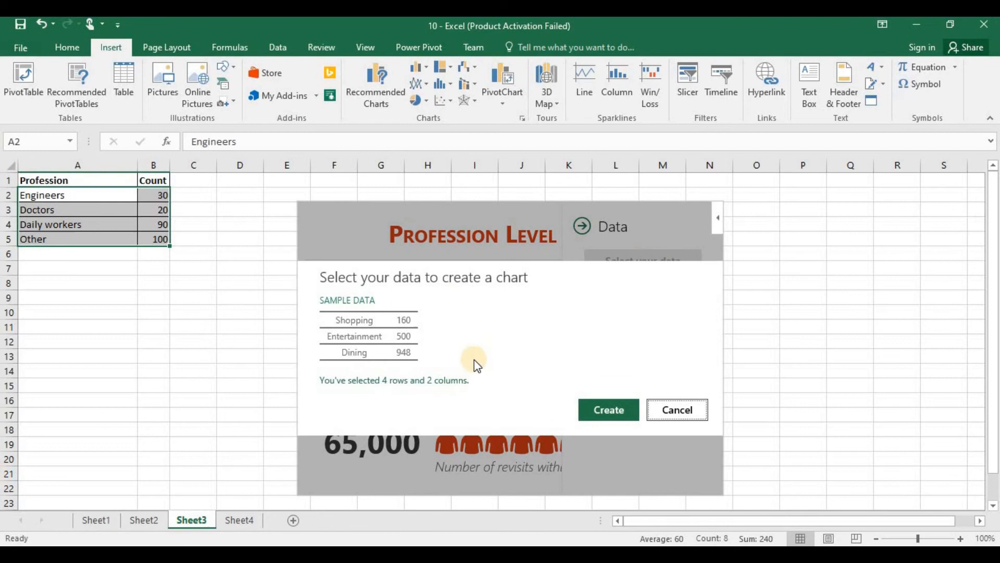
click(589, 412)
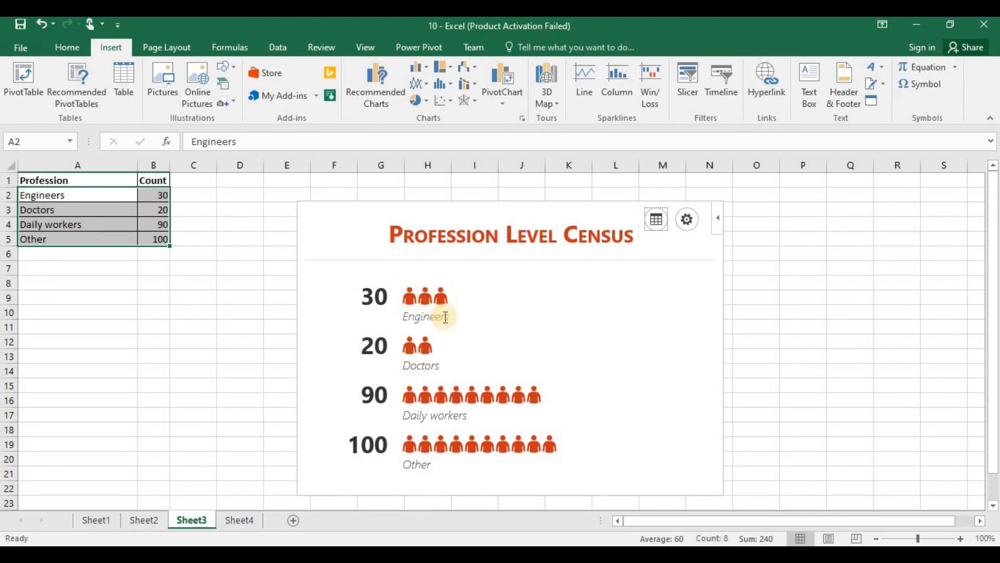
click(690, 221)
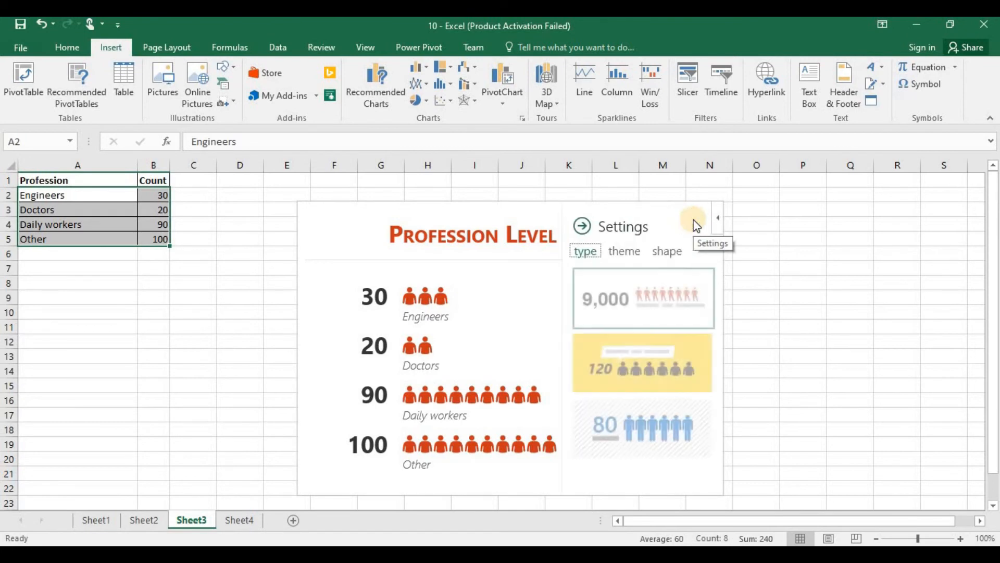
click(653, 387)
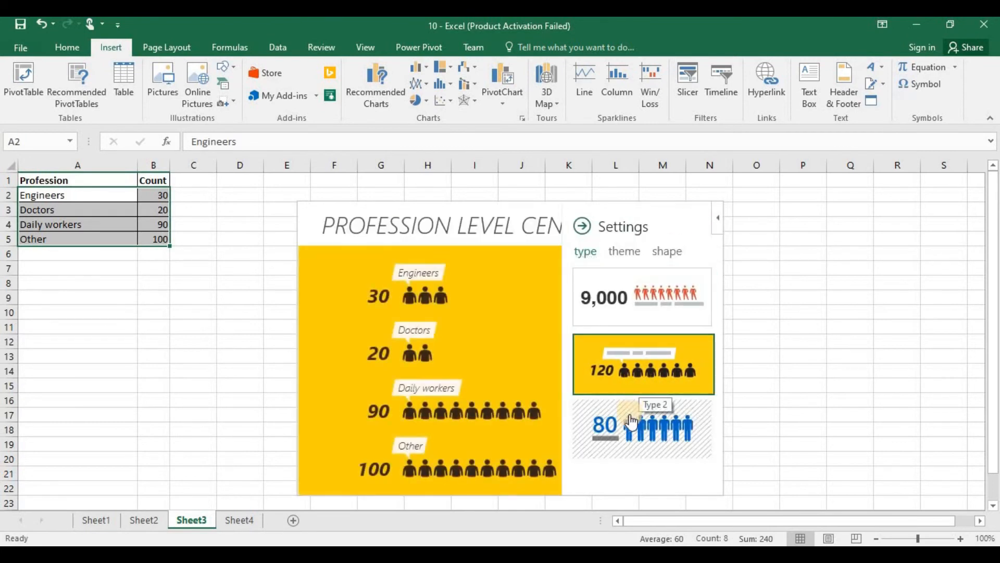
click(631, 421)
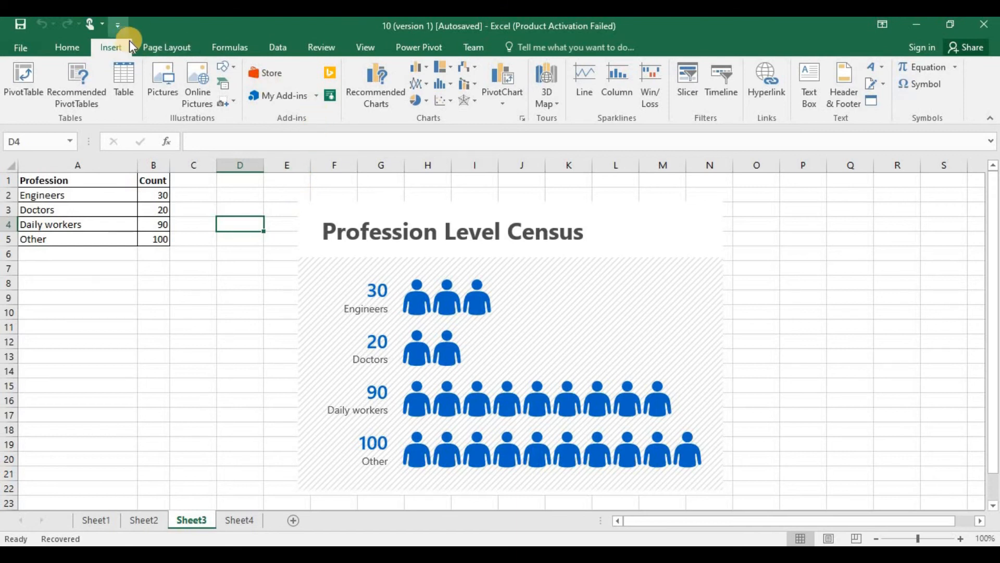
Remove the QR4Office add-in from the full list of installed Office add-ins.
click(319, 100)
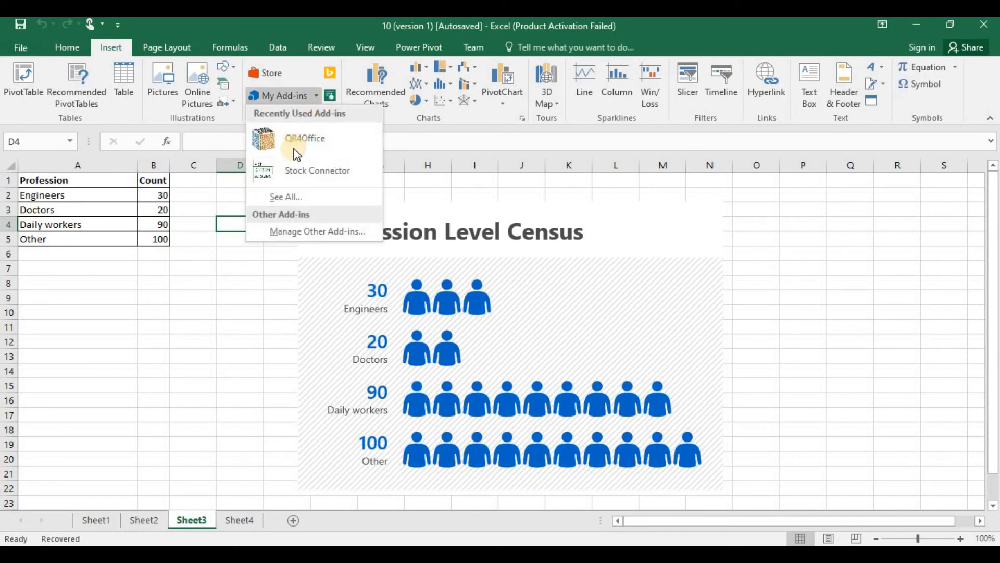
click(297, 192)
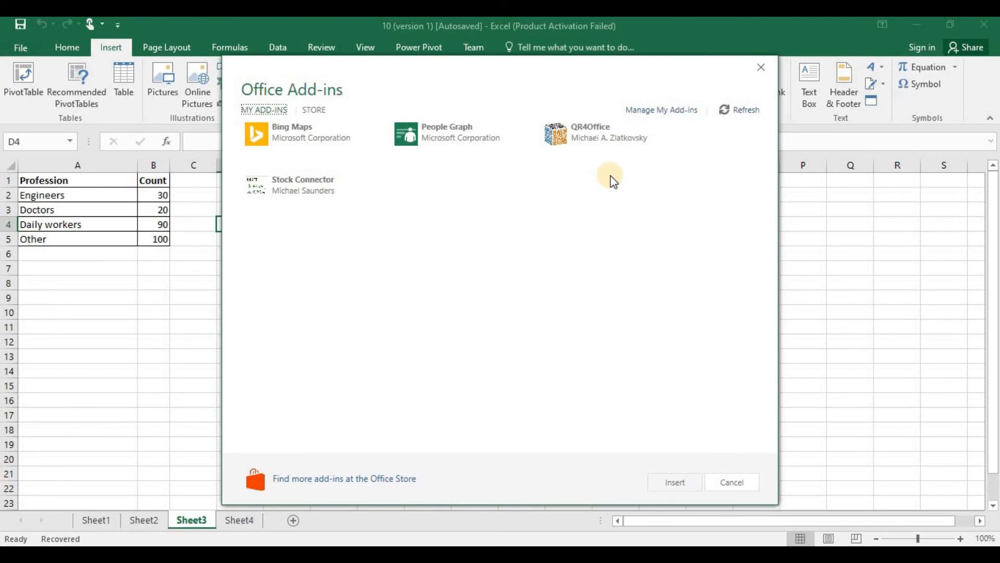
click(672, 126)
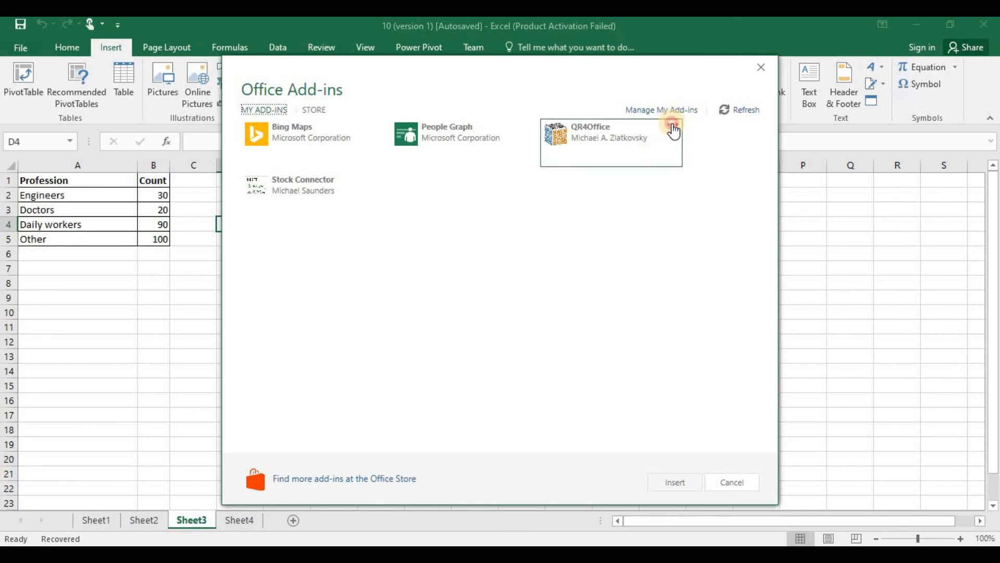
click(675, 159)
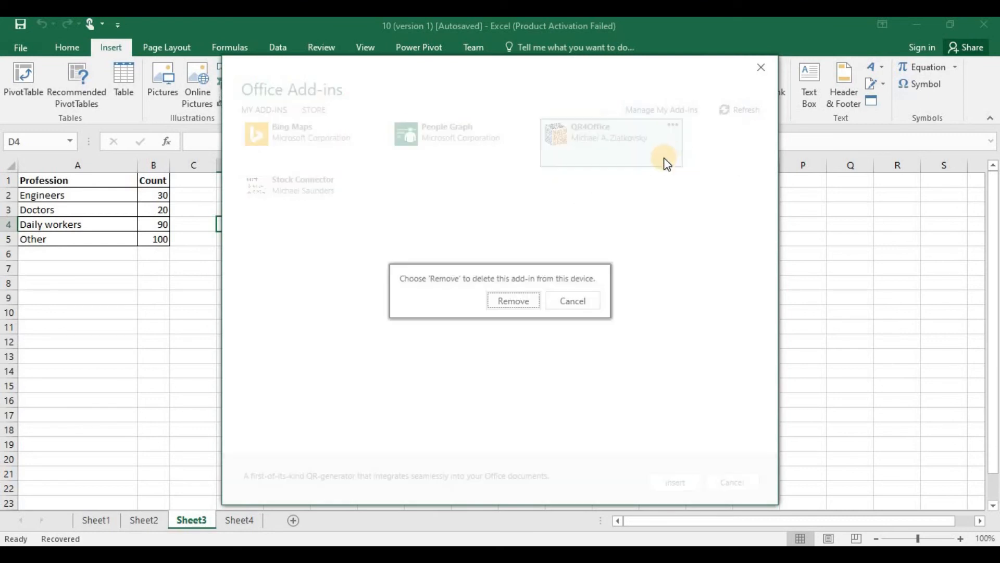
click(508, 301)
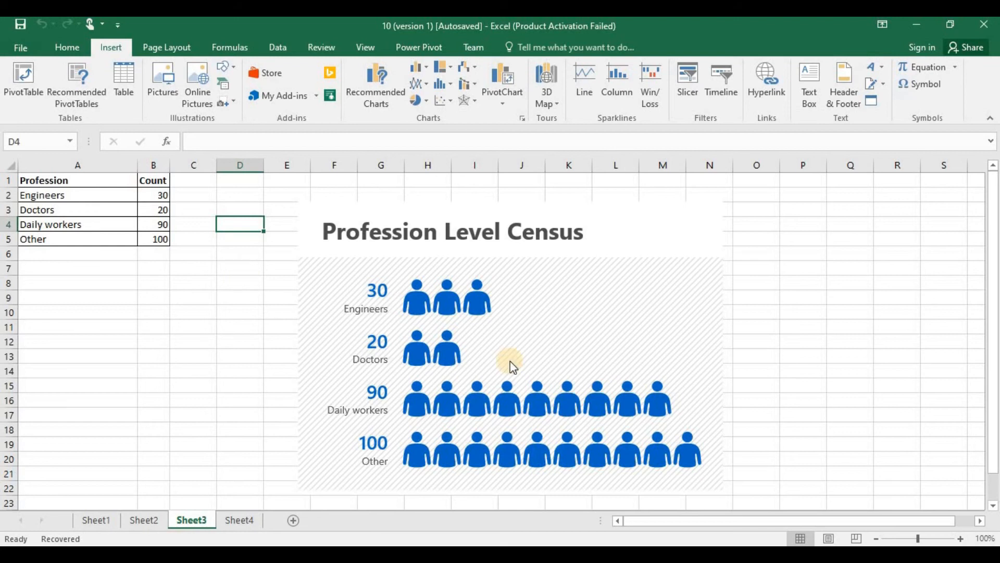
Create a blank workbook, save it to the Desktop as an Excel Add-in named "Sample Addin", and close the workbook.
key(ctrl+n)
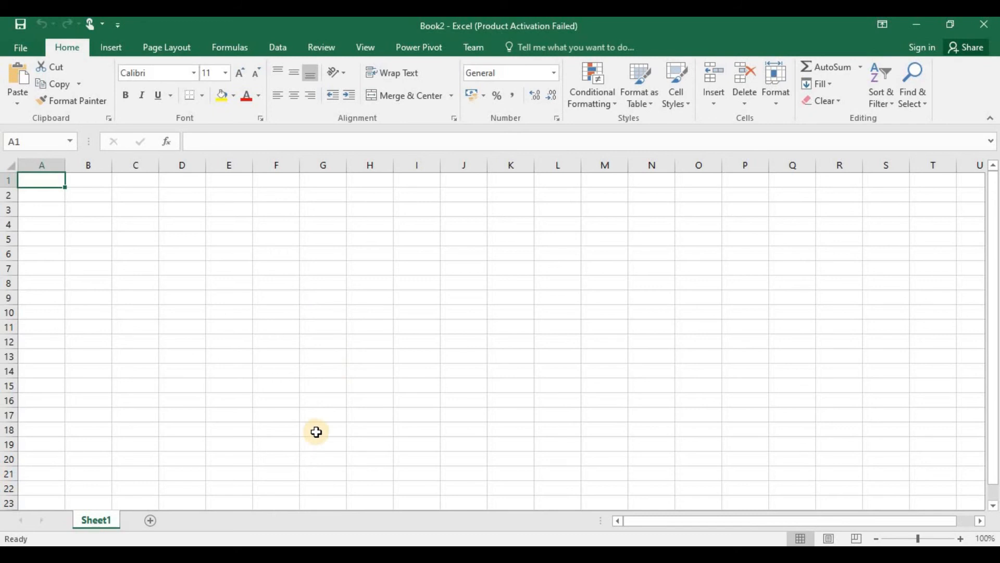
key(F12)
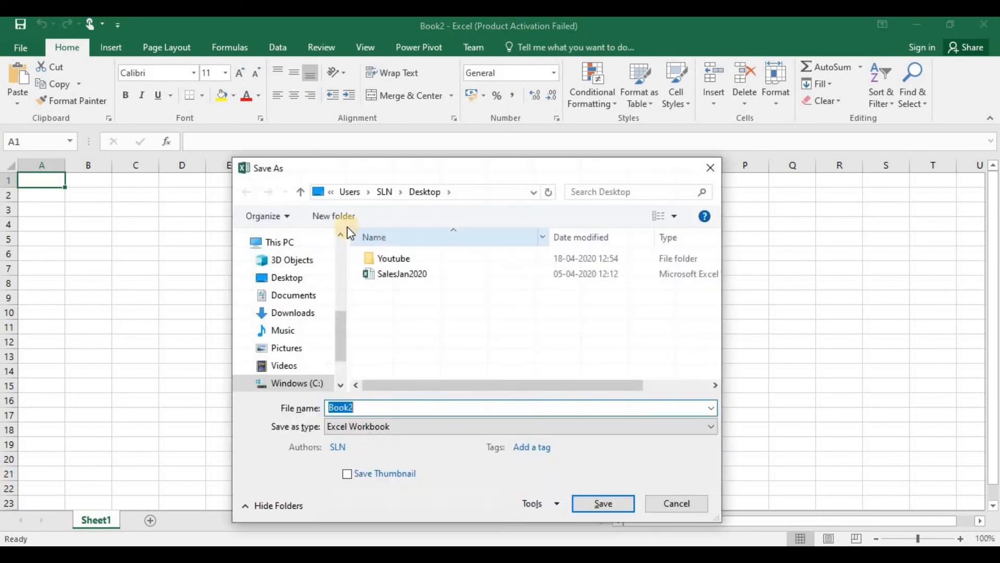
click(301, 279)
click(380, 409)
text(Sample A)
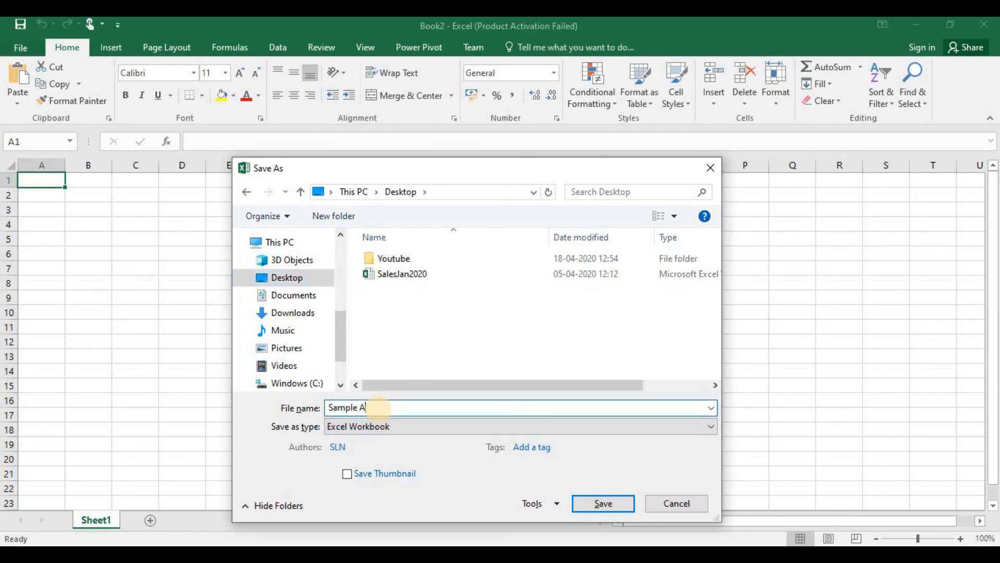
click(369, 432)
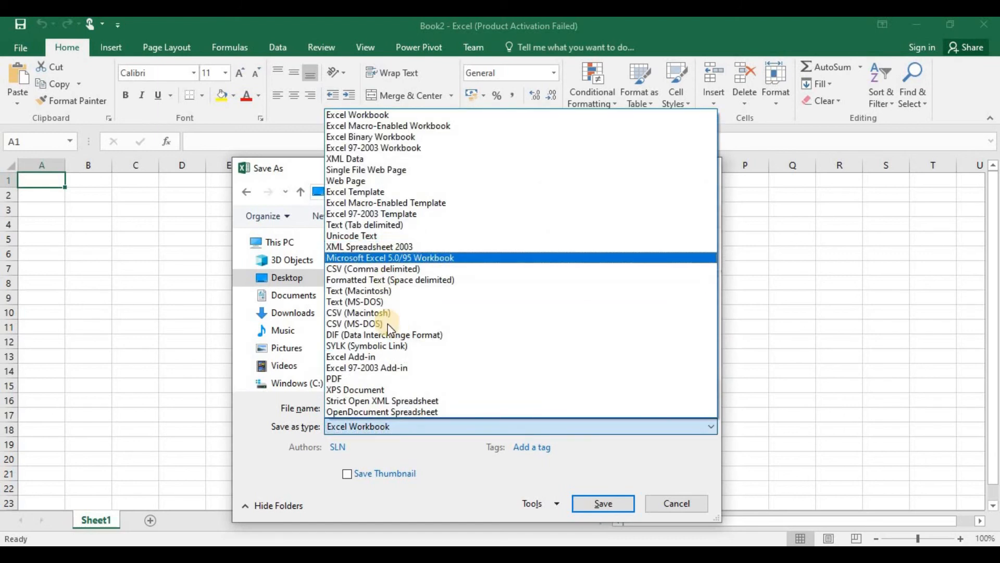
click(374, 356)
click(286, 277)
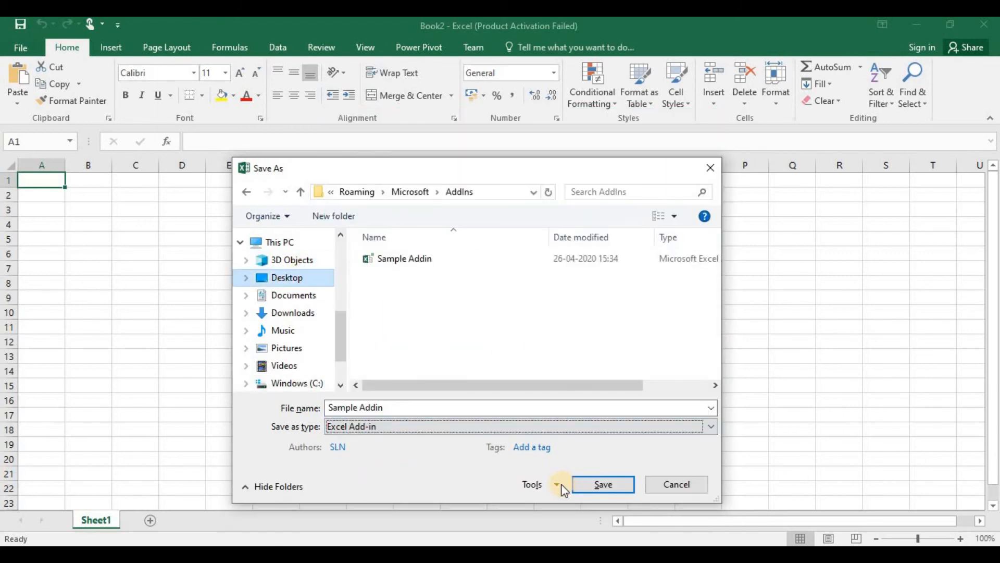
click(583, 483)
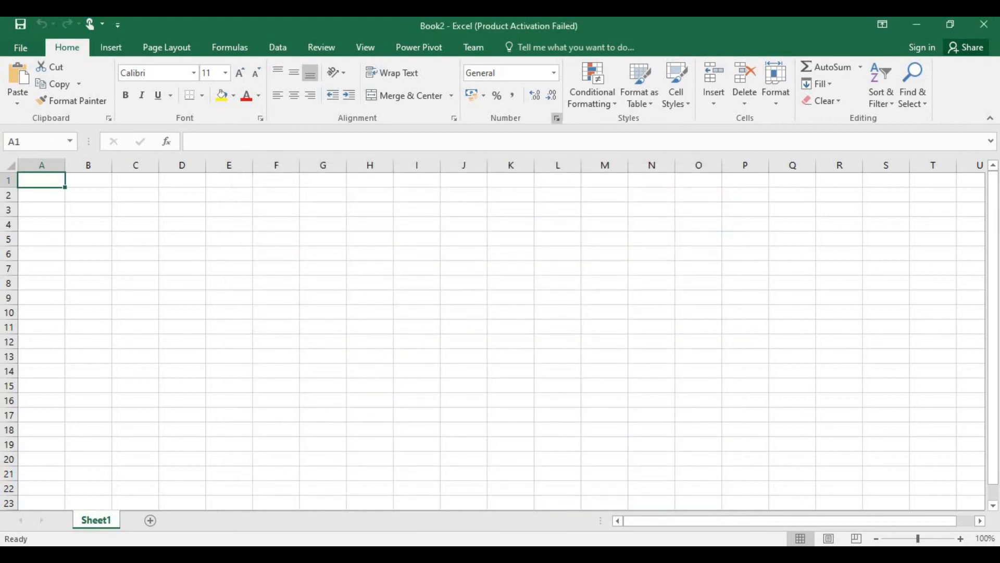
click(986, 23)
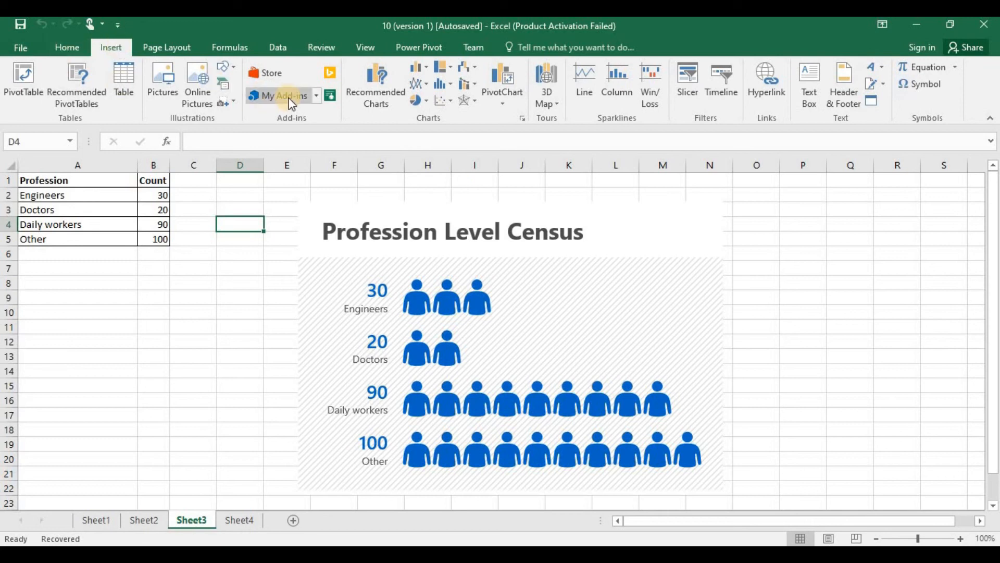
Load the Sample Addin file from the Desktop through the Excel Add-ins manager and enable it.
click(317, 95)
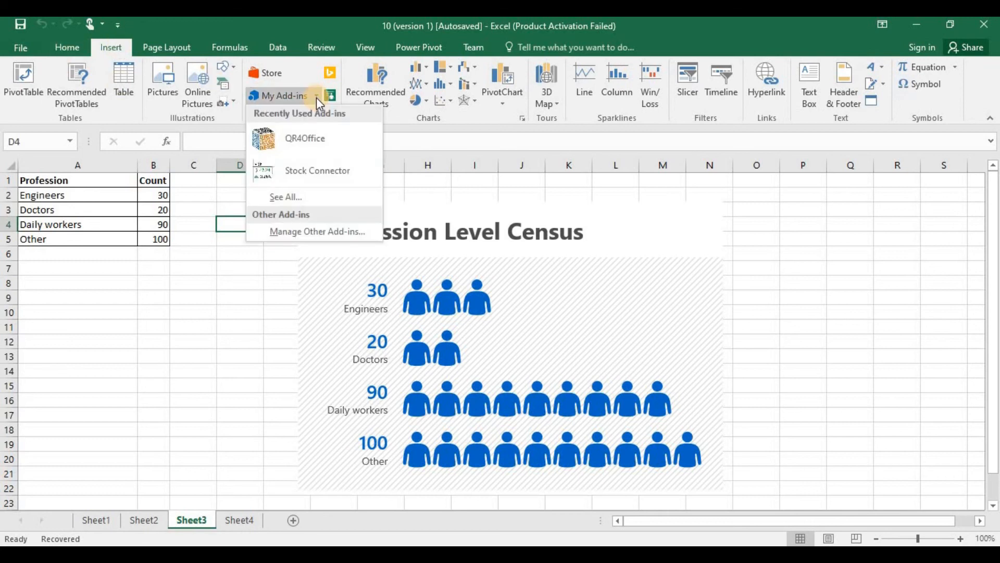
click(287, 236)
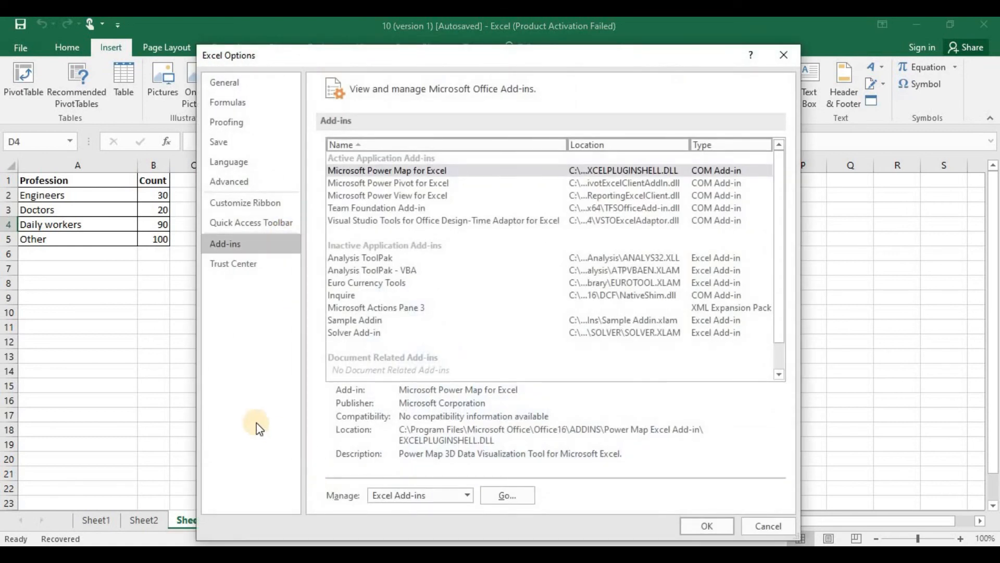
click(410, 496)
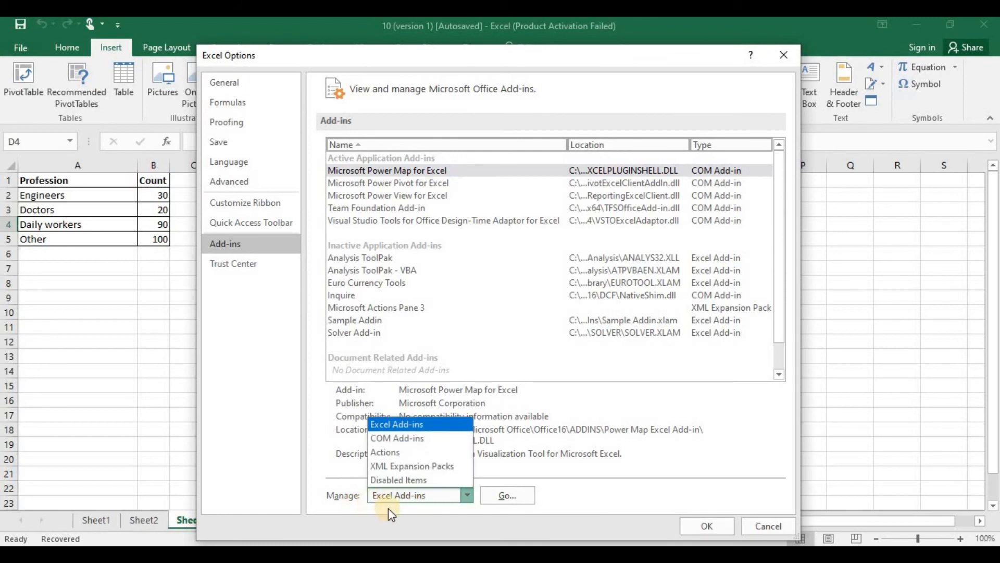
click(409, 426)
click(526, 499)
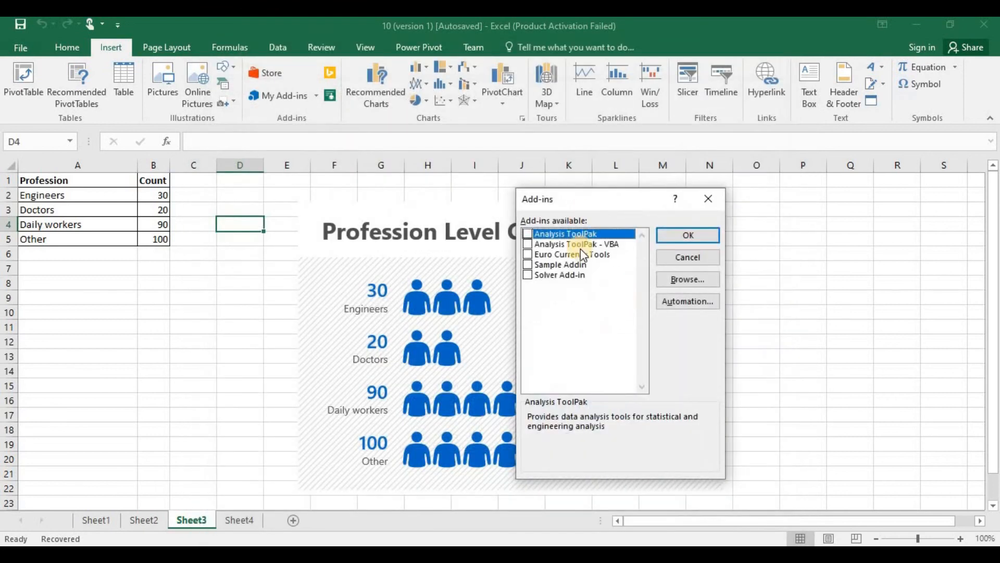
click(677, 279)
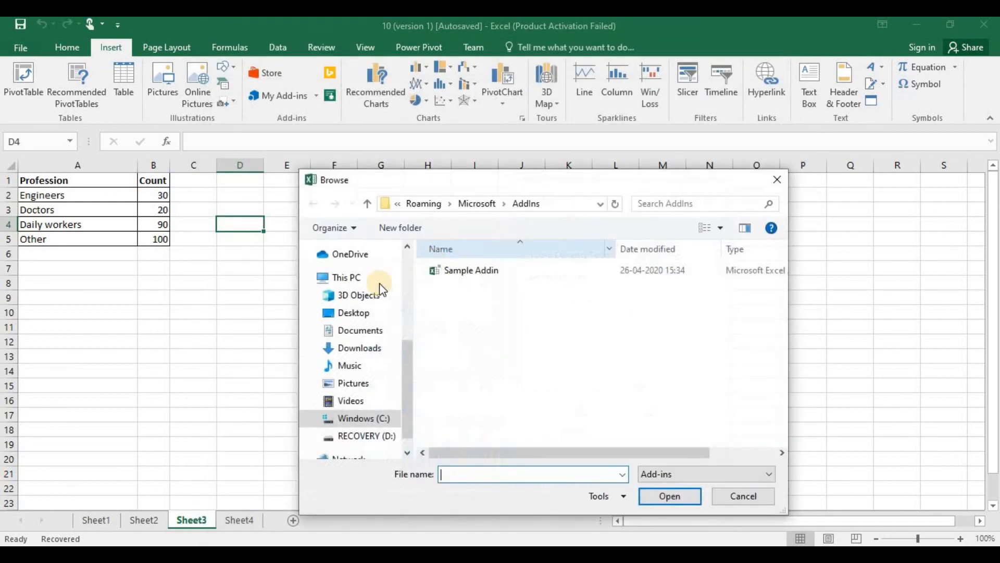
click(361, 312)
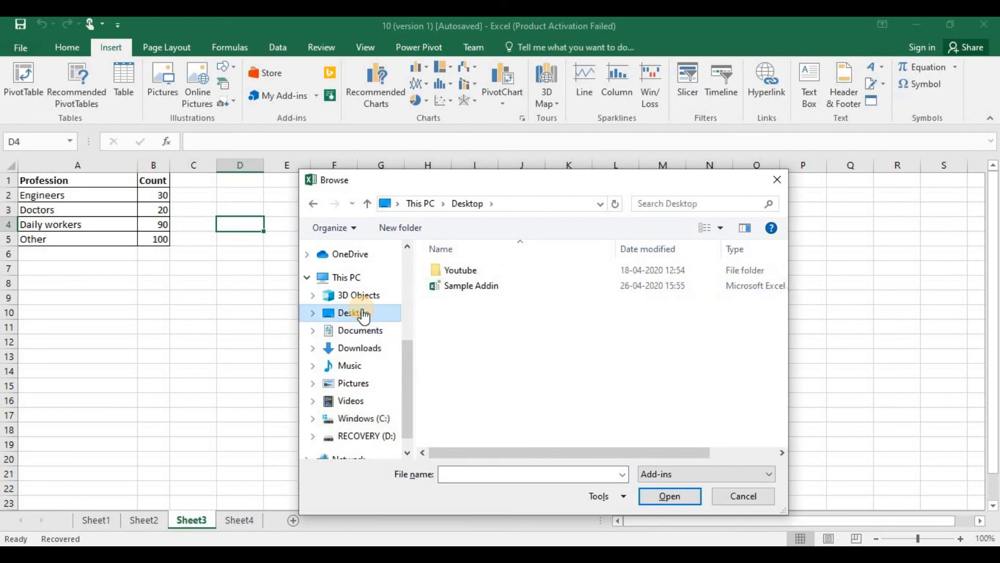
click(451, 292)
click(662, 493)
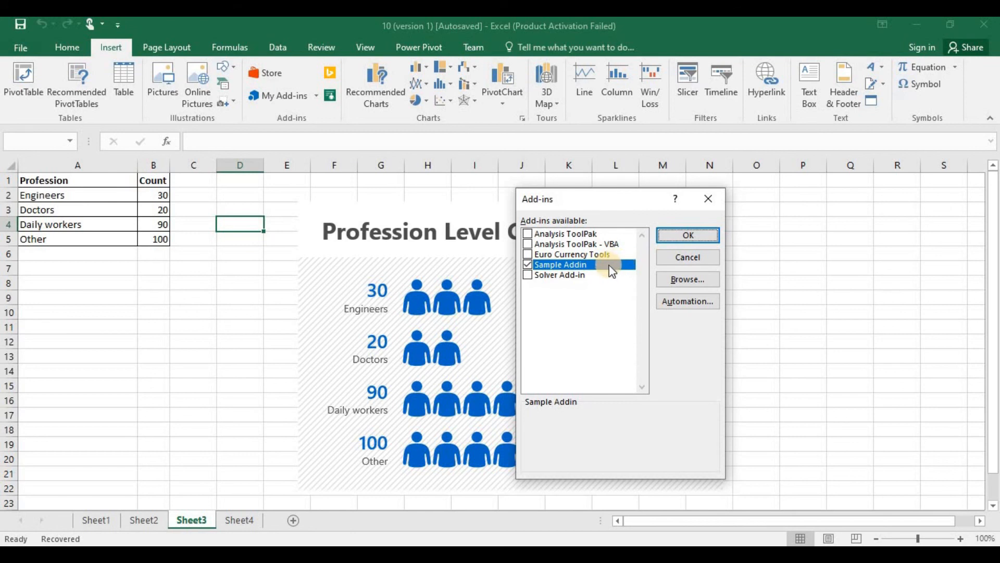
click(696, 233)
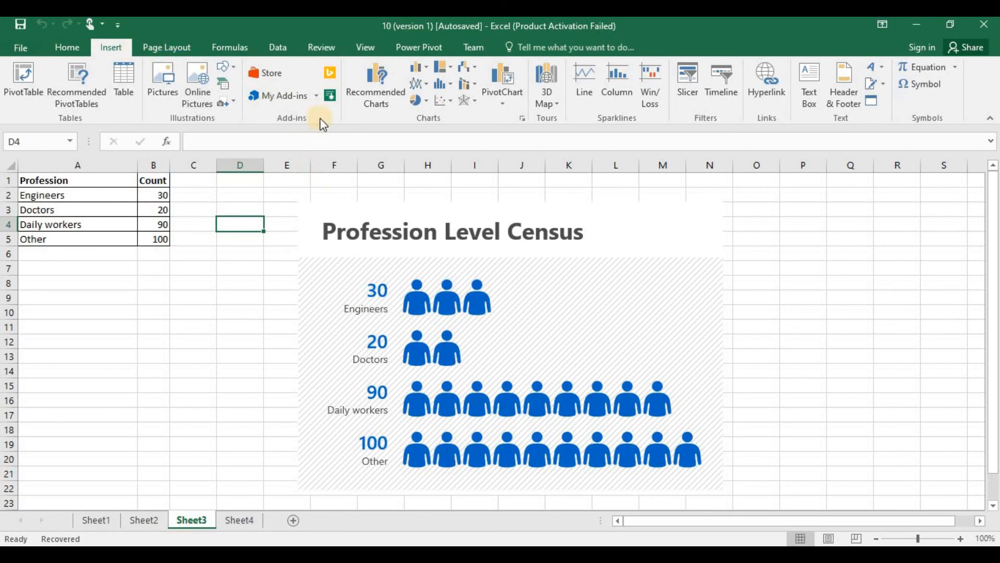
Check Sample Addin's status and file location in the Excel add-ins options, and close the options.
click(316, 96)
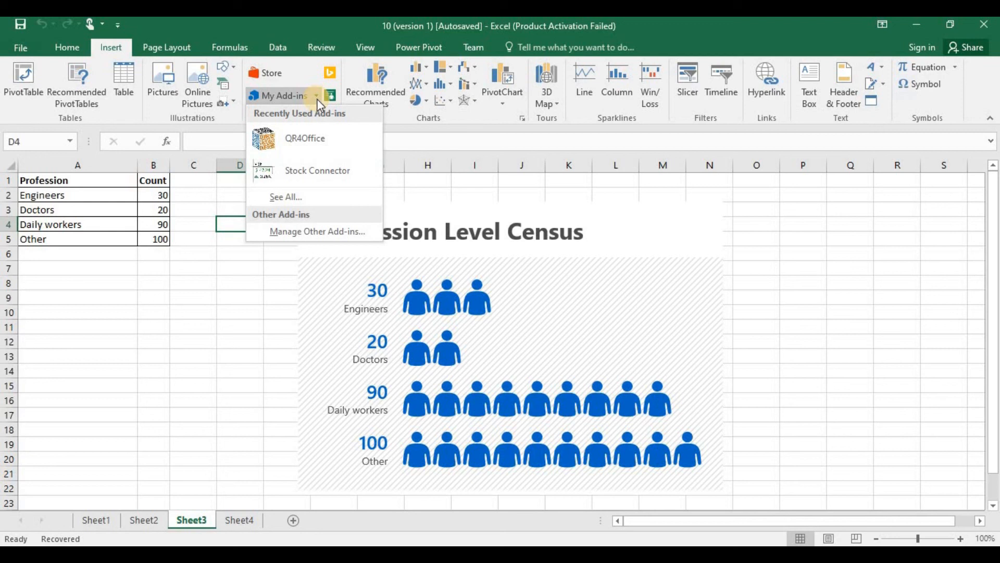
click(295, 229)
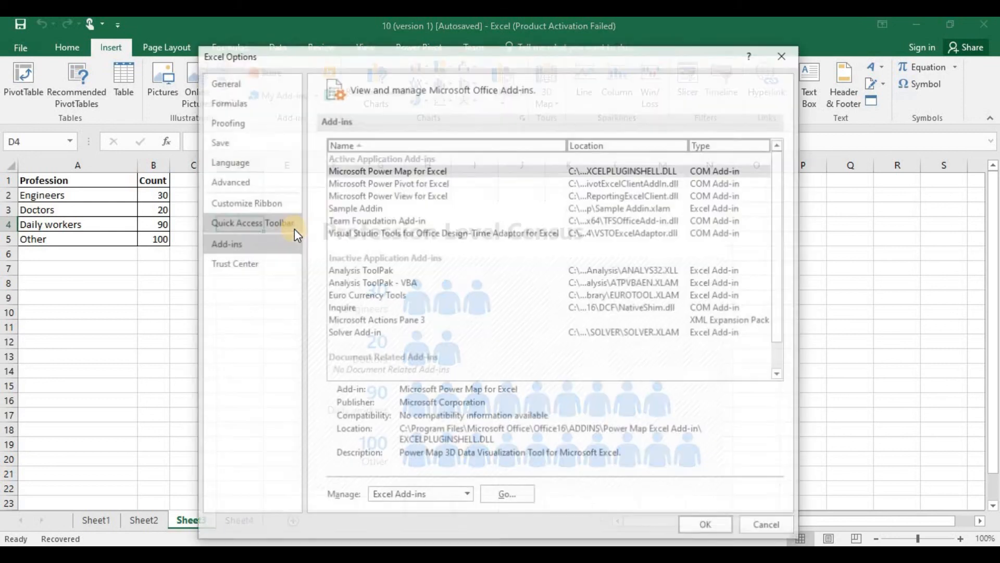
click(387, 206)
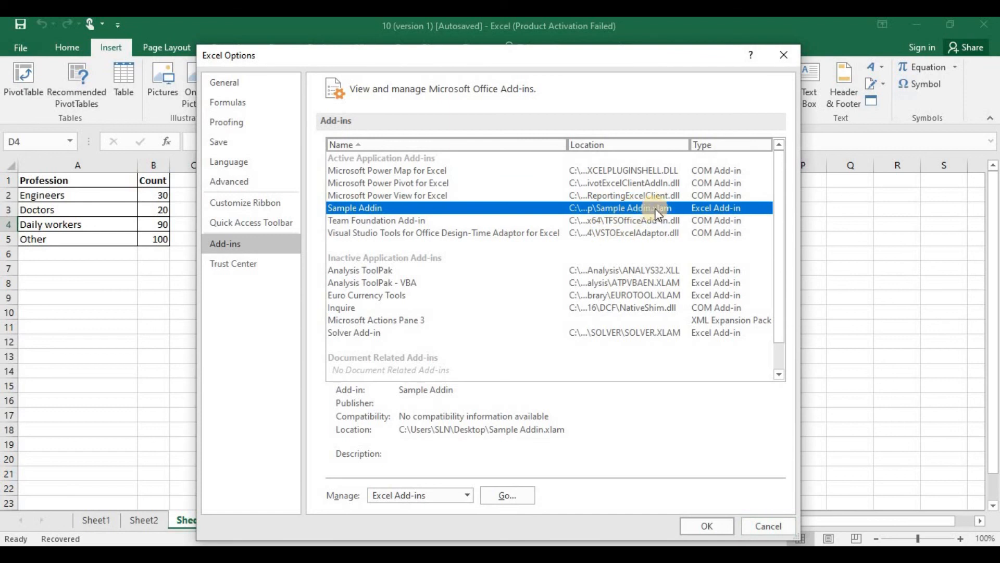
click(782, 56)
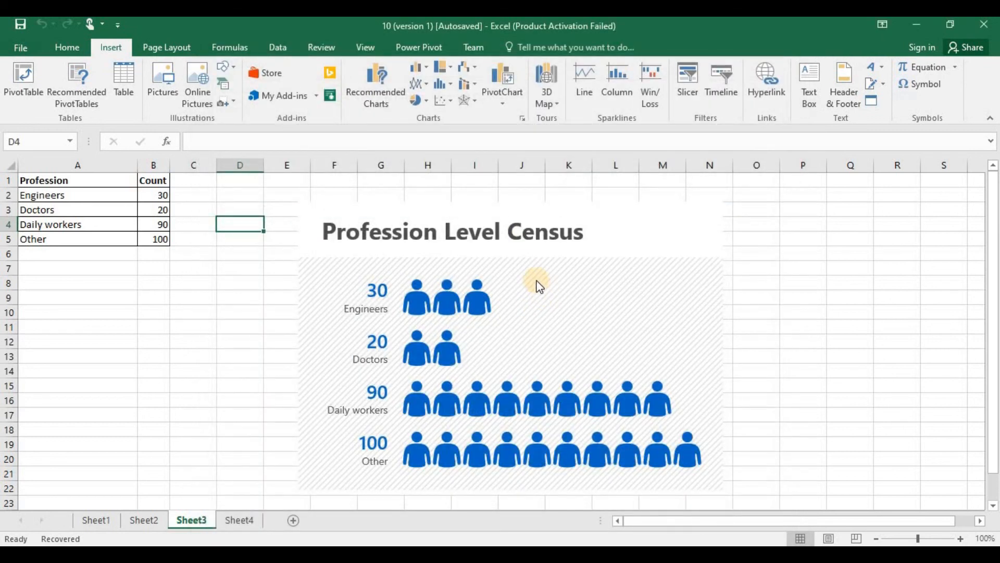